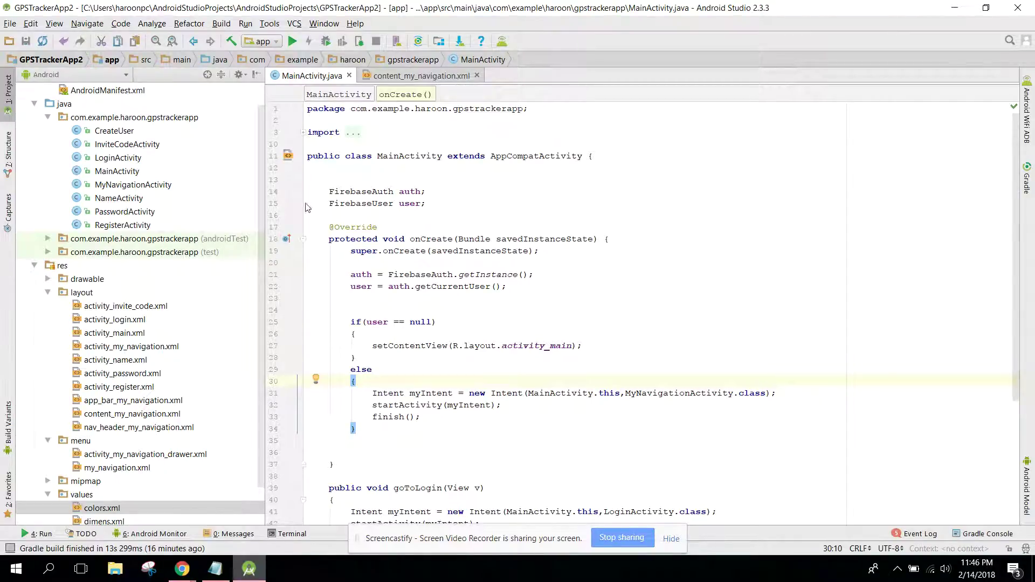
pyautogui.scroll(2, 259, 188)
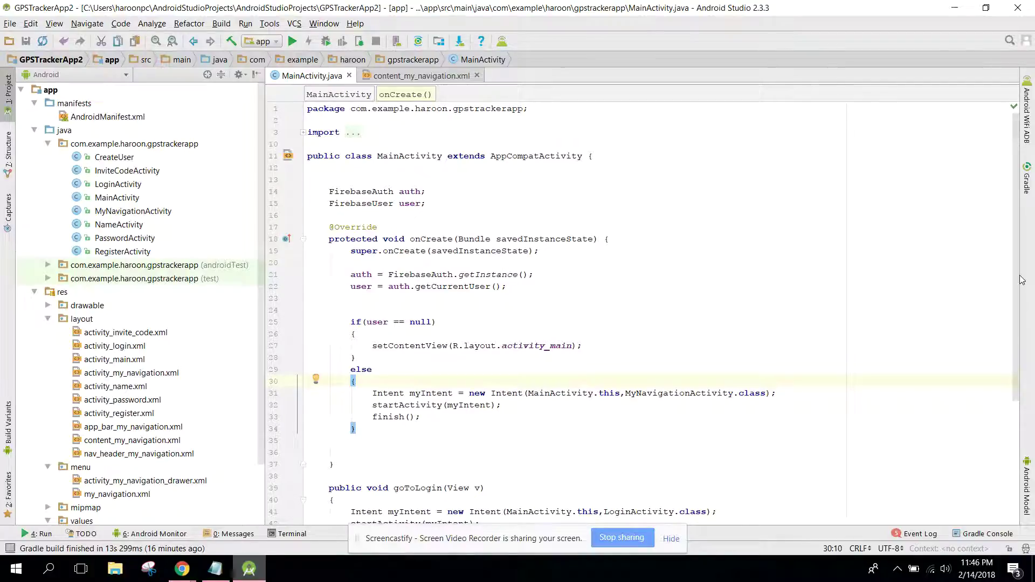
pyautogui.scroll(-2, 1017, 307)
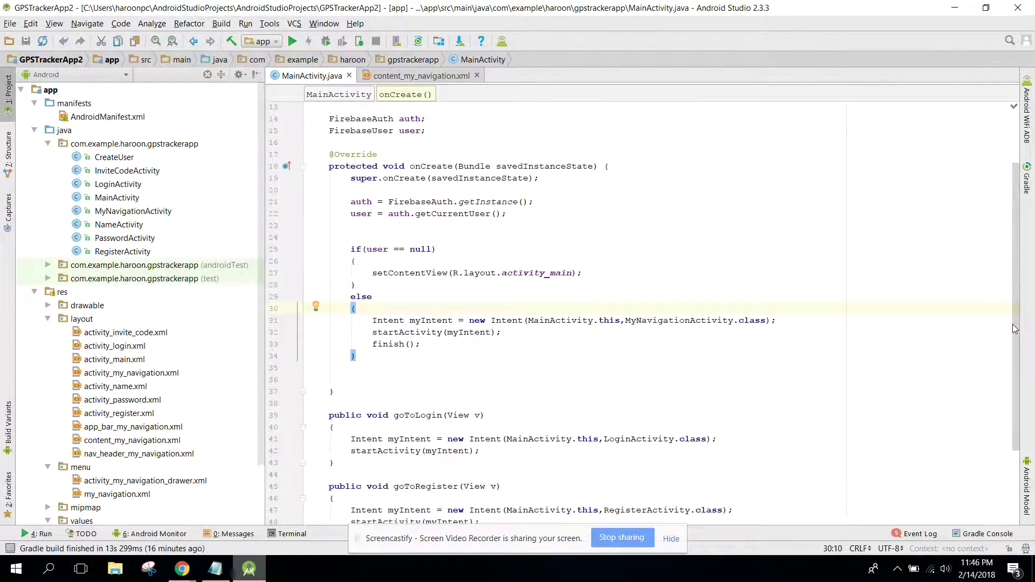
pyautogui.scroll(2, 1013, 326)
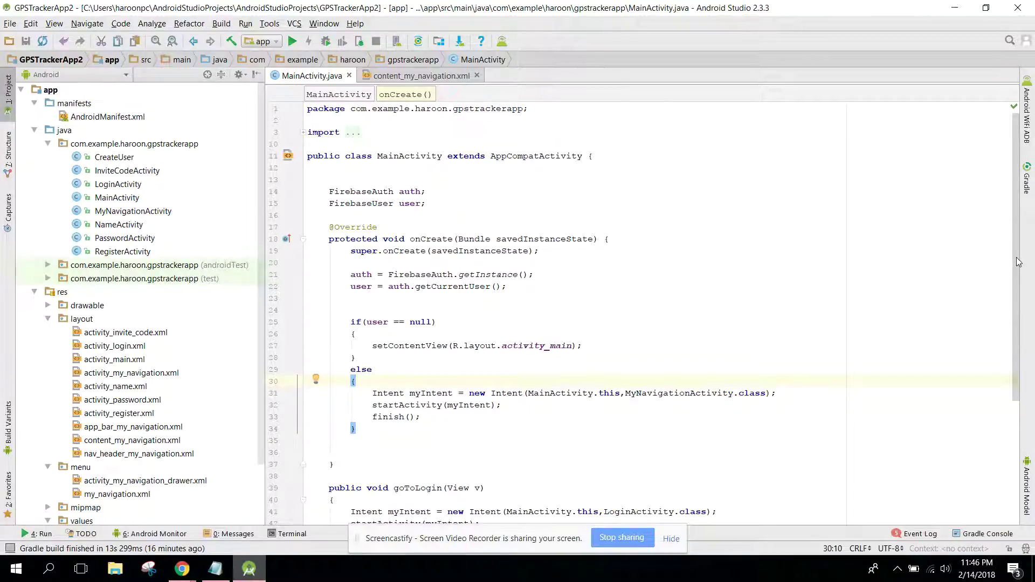
pyautogui.scroll(-1, 1011, 243)
pyautogui.scroll(1, 1008, 215)
# Step: Glance at AndroidManifest.xml, close it, and select build.gradle (Module: app) under Gradle Scripts
pyautogui.doubleClick(81, 117)
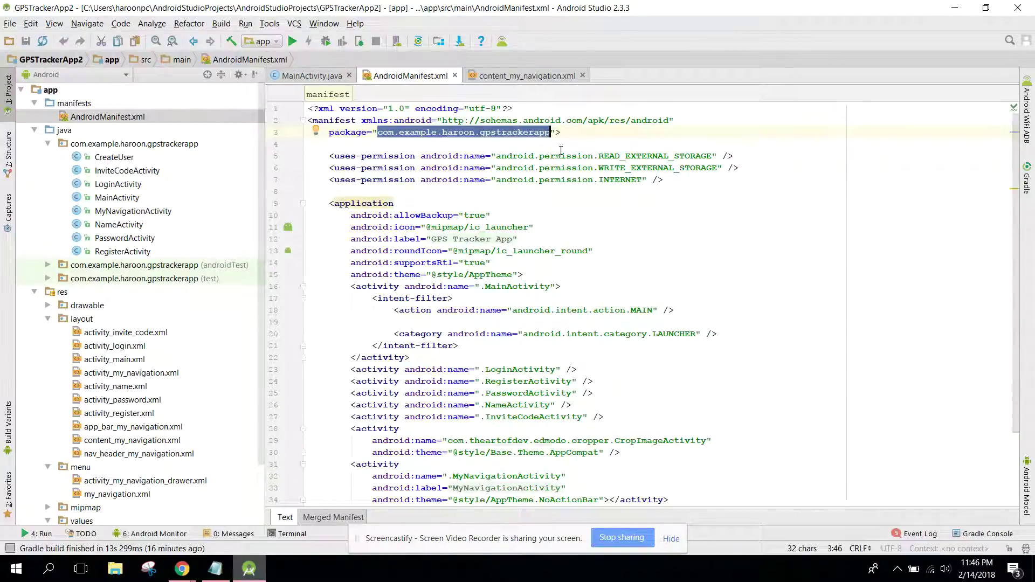
pyautogui.click(454, 75)
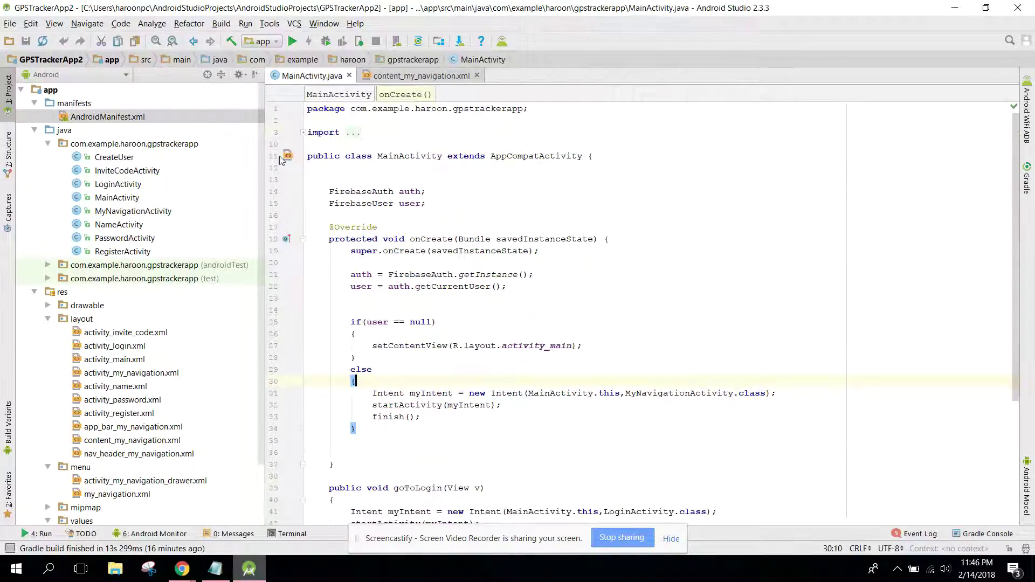
pyautogui.scroll(-2, 107, 439)
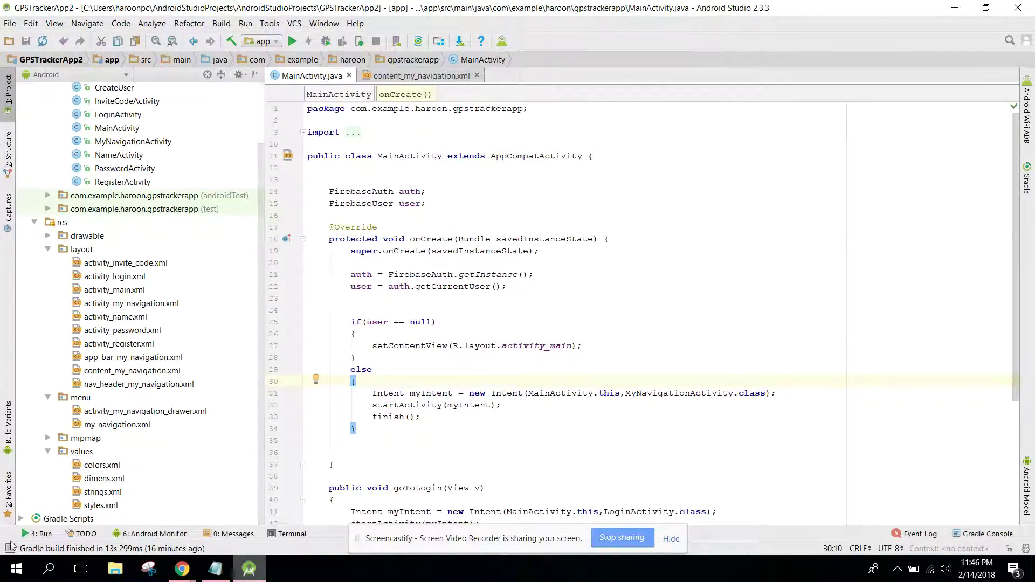
pyautogui.scroll(-3, 108, 439)
pyautogui.click(101, 453)
# Step: Add compile 'com.github.karanchuri:PermissionManager:0.1.0' below constraint-layout and sync the project
pyautogui.doubleClick(101, 453)
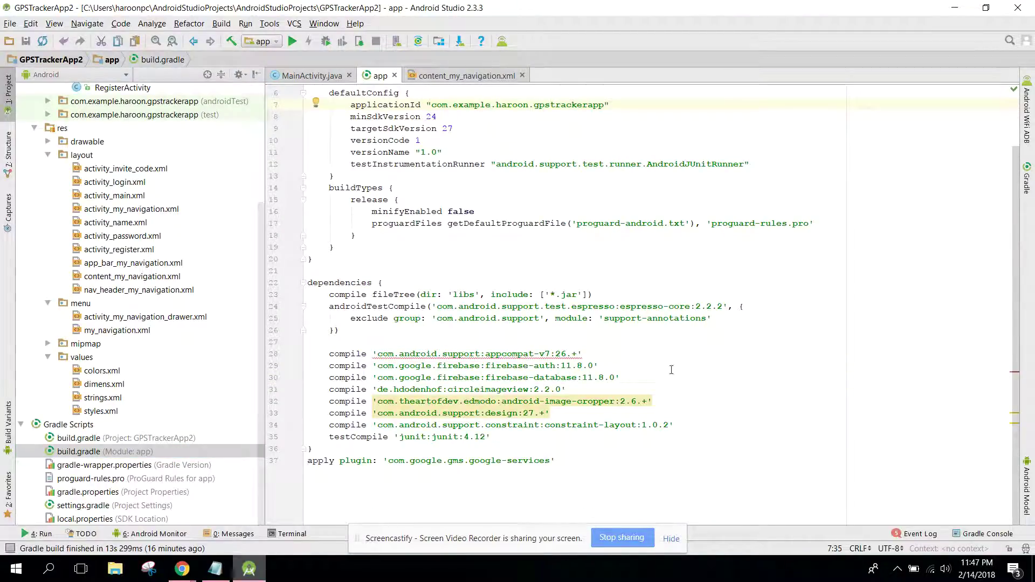
pyautogui.click(694, 424)
pyautogui.press('Return')
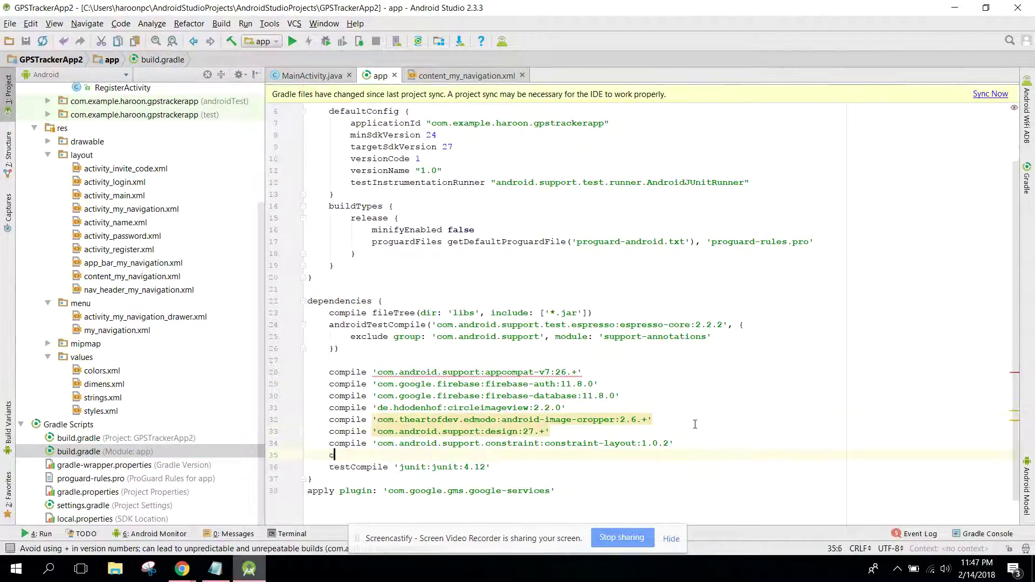
pyautogui.write("compile 'com.")
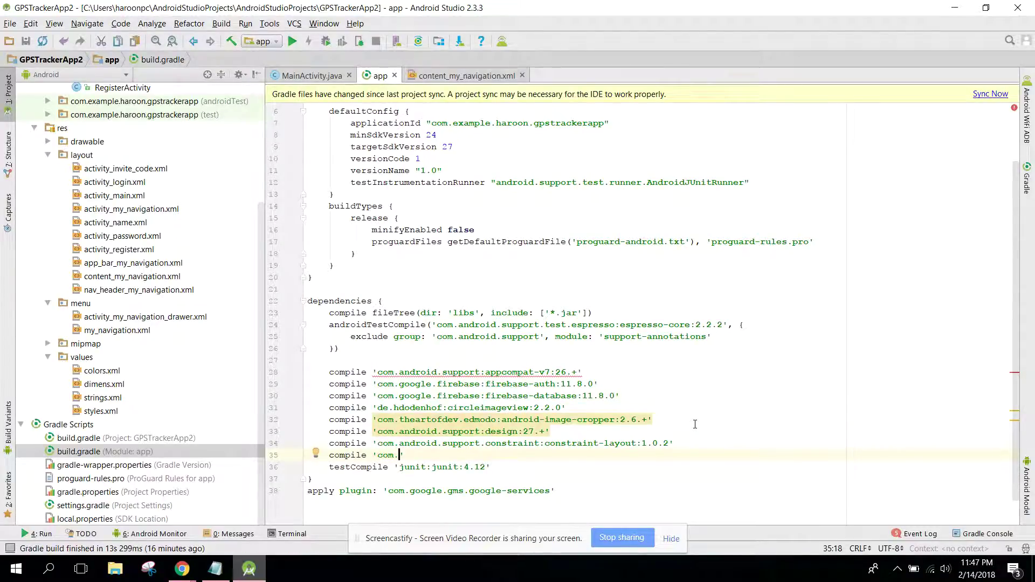
pyautogui.write('github')
pyautogui.write('.karanchur')
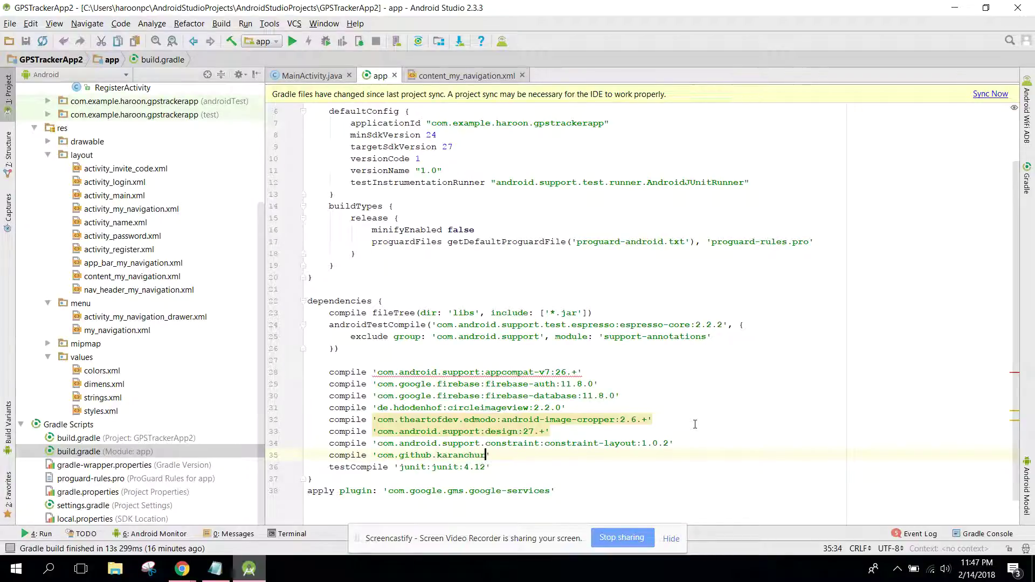
pyautogui.write('i:P')
pyautogui.write('ermission')
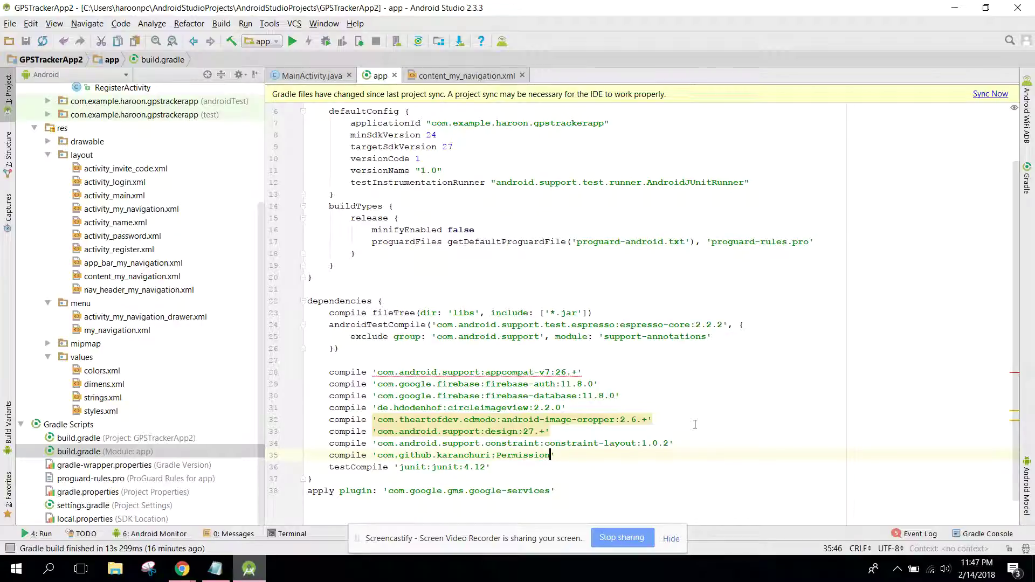
pyautogui.write('Manager')
pyautogui.write(':0')
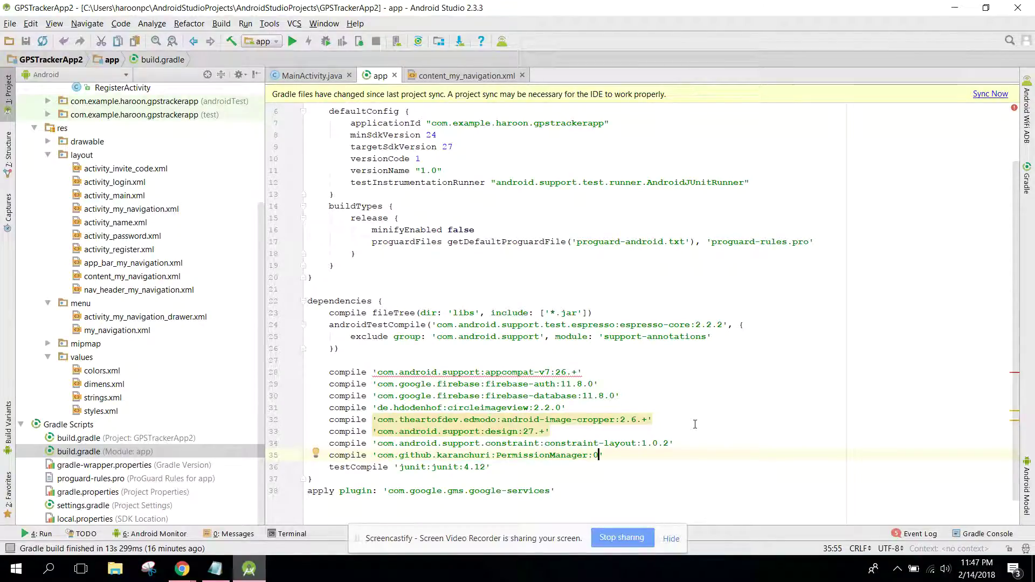
pyautogui.write('.1.0')
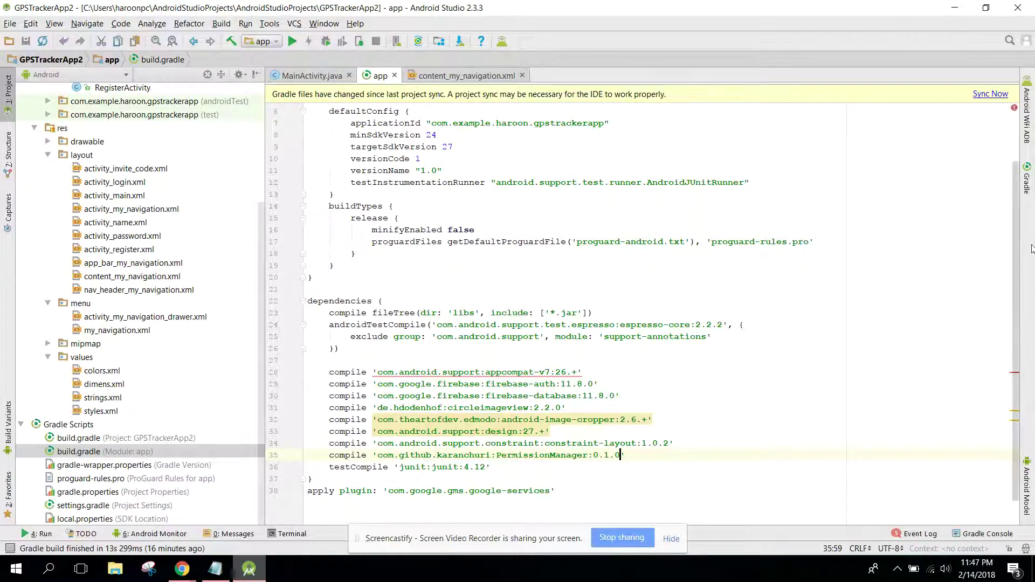
pyautogui.click(991, 94)
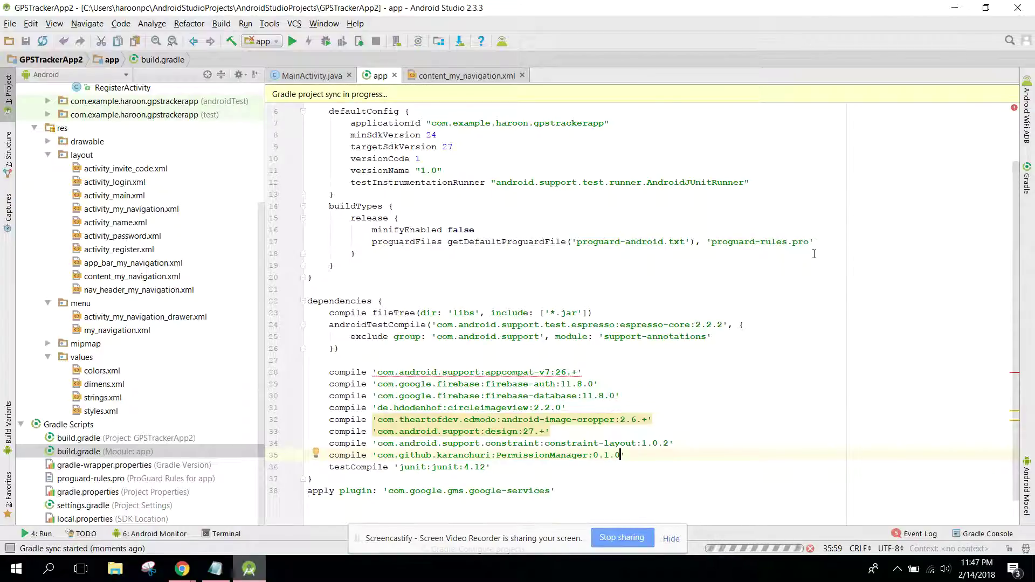
pyautogui.scroll(-1, 1018, 299)
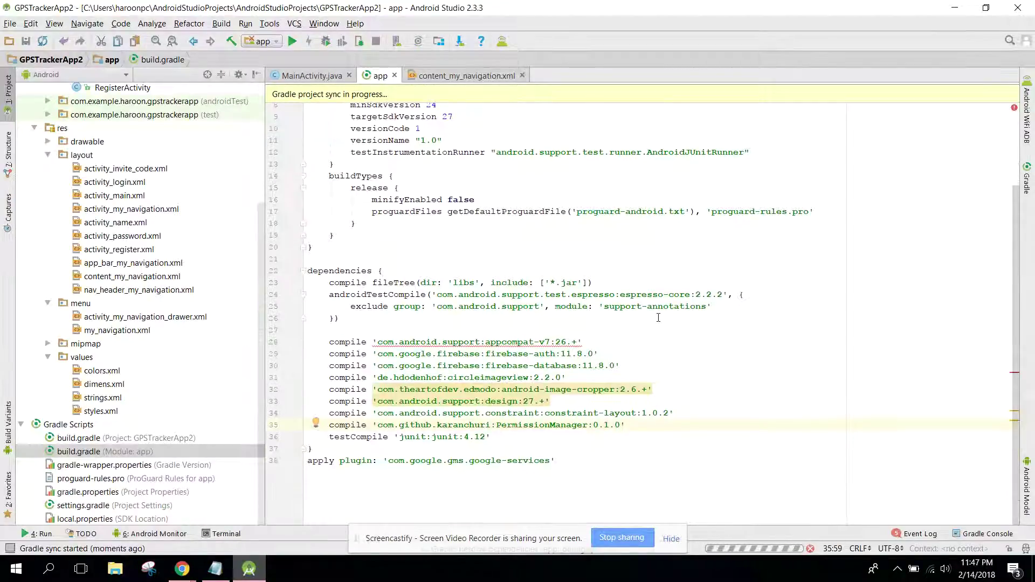
# Step: After the failed PermissionManager sync, switch to build.gradle (Project: GPSTrackerApp2)
pyautogui.click(395, 76)
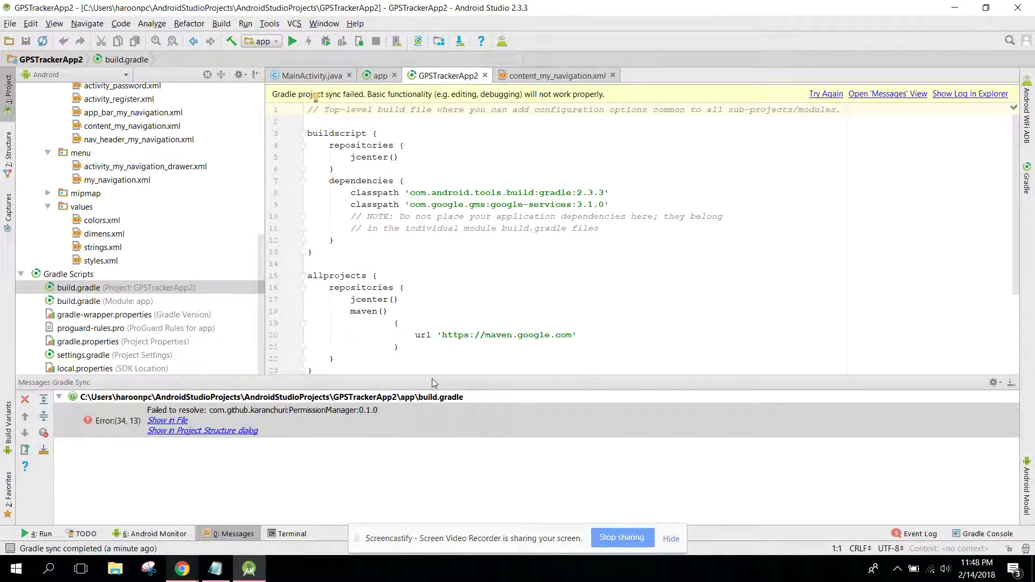
# Step: Paste a jitpack.io maven repository block after the google maven block
pyautogui.click(405, 346)
pyautogui.press('Return')
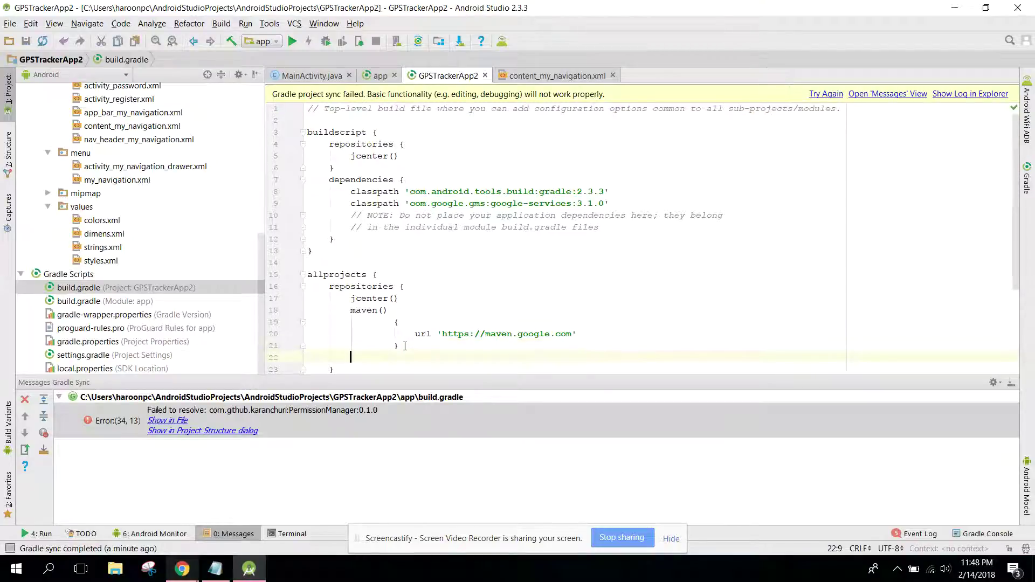
pyautogui.doubleClick(81, 290)
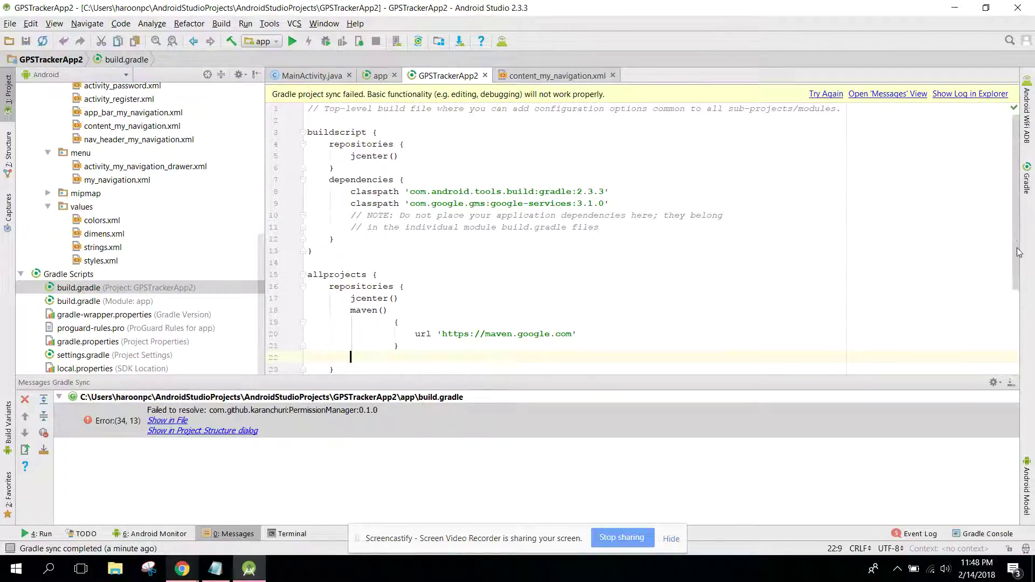
pyautogui.write('maven                 {                     url "https://jitpack.io"                 }')
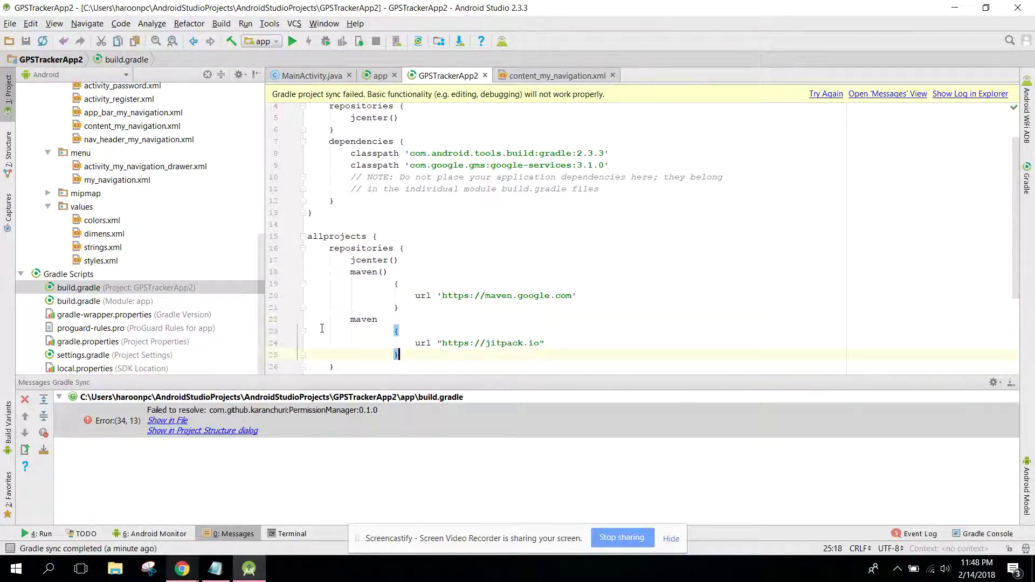
pyautogui.doubleClick(363, 320)
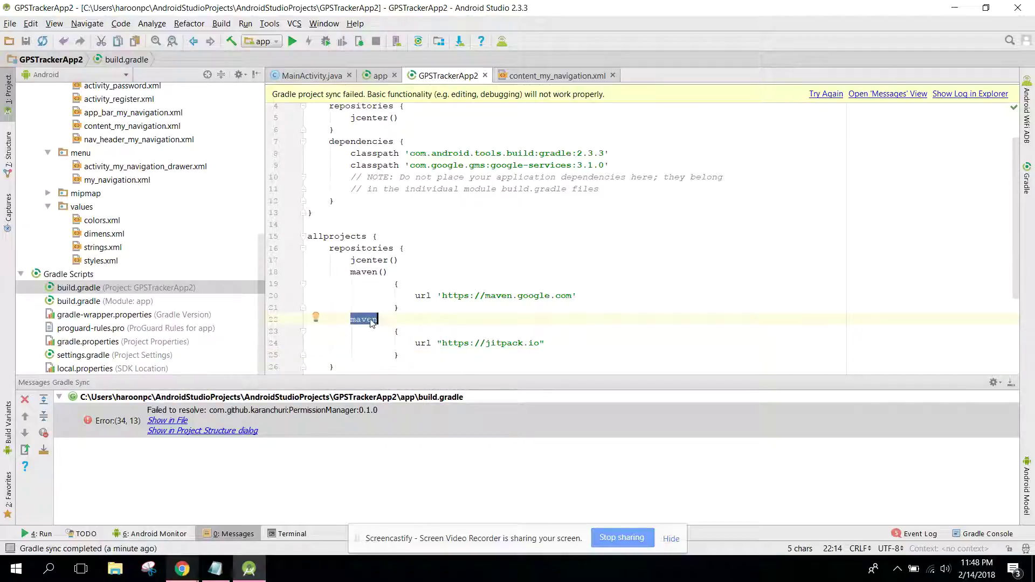
pyautogui.moveTo(416, 343); pyautogui.dragTo(546, 343)
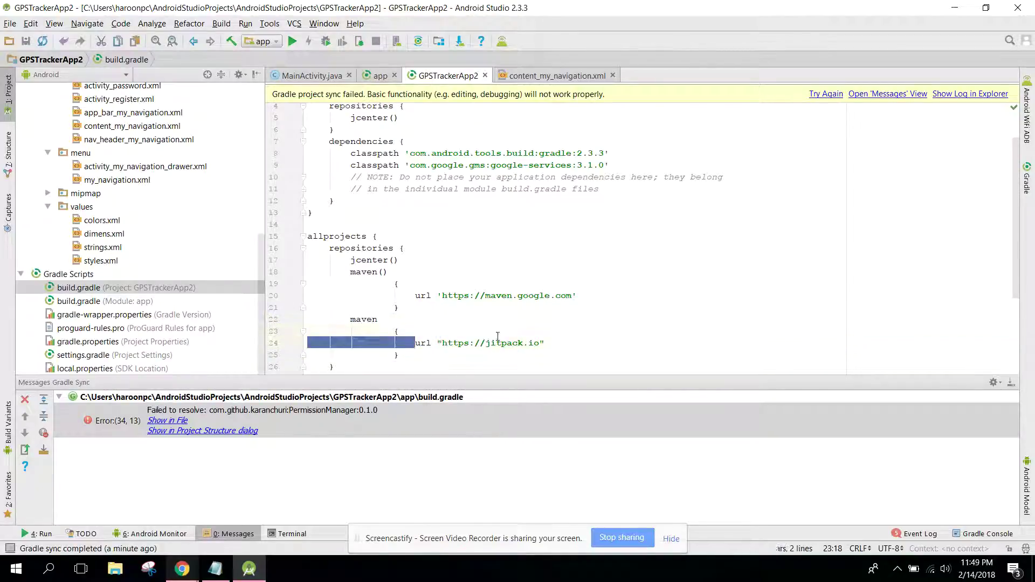
# Step: Retry the Gradle sync and close the GPSTrackerApp2 build file
pyautogui.click(558, 343)
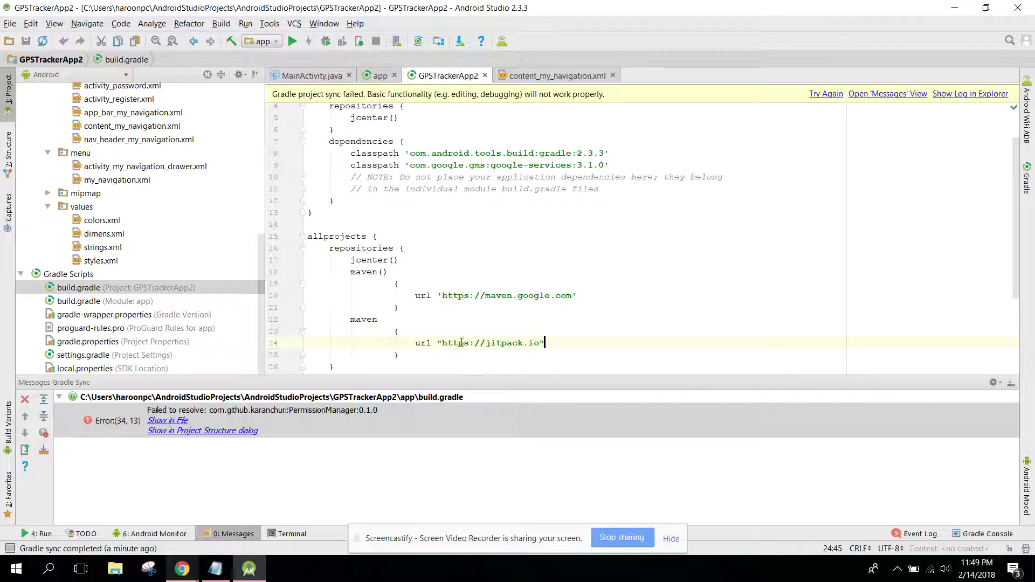
pyautogui.click(817, 95)
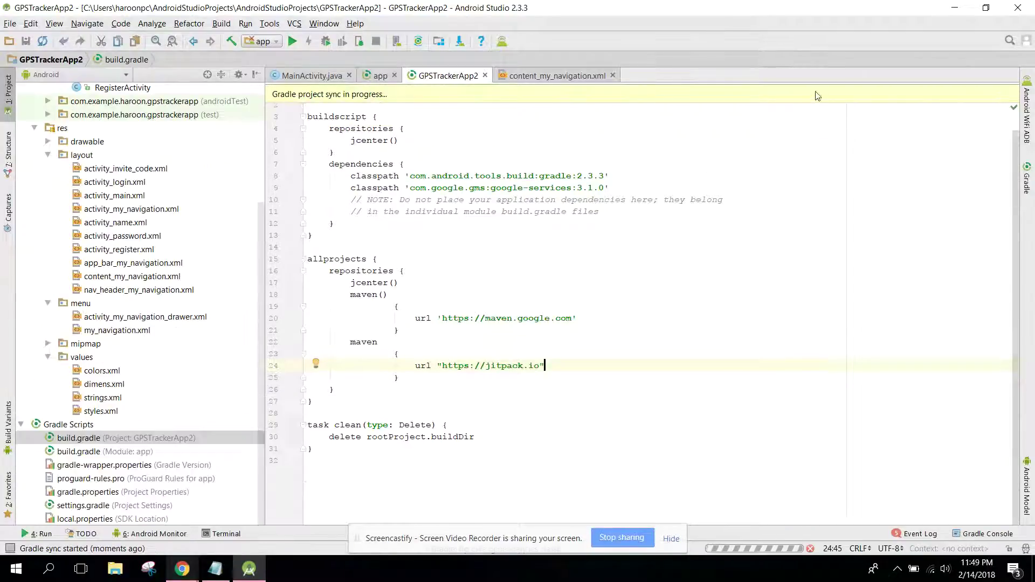
pyautogui.click(484, 75)
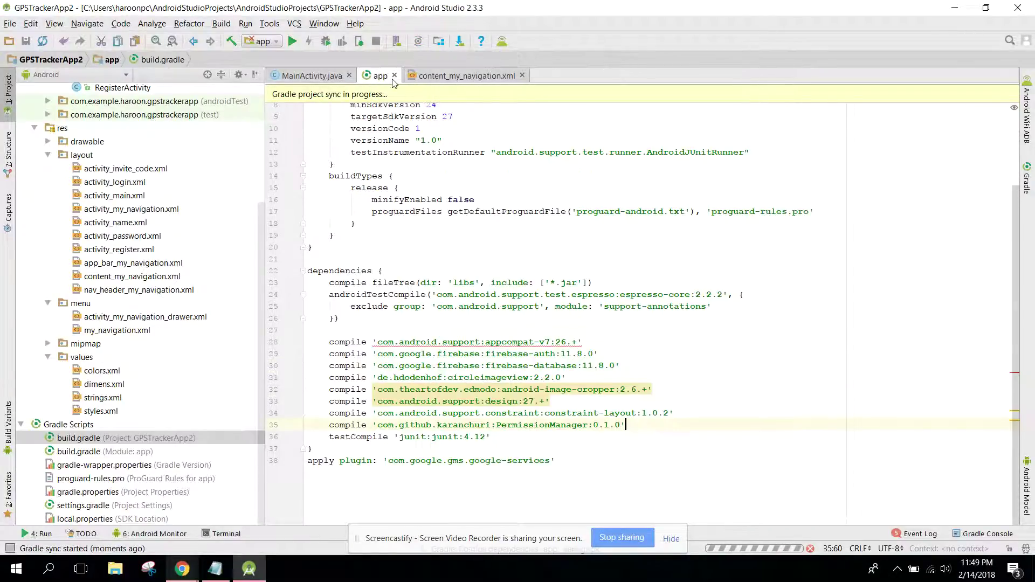
# Step: Declare a PermissionManager field named manager below the FirebaseUser user field
pyautogui.click(394, 75)
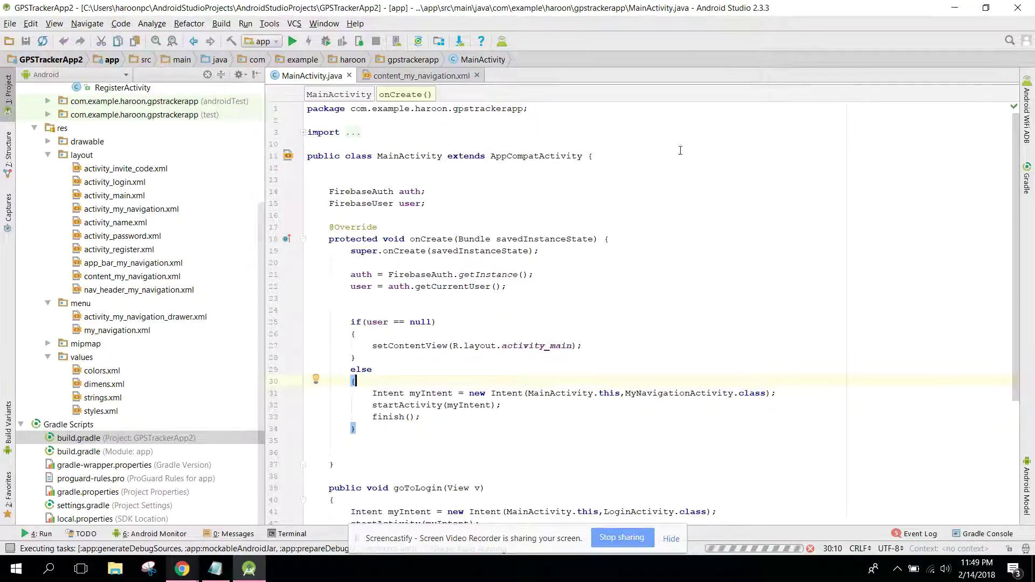
pyautogui.click(334, 177)
pyautogui.press('BackSpace')
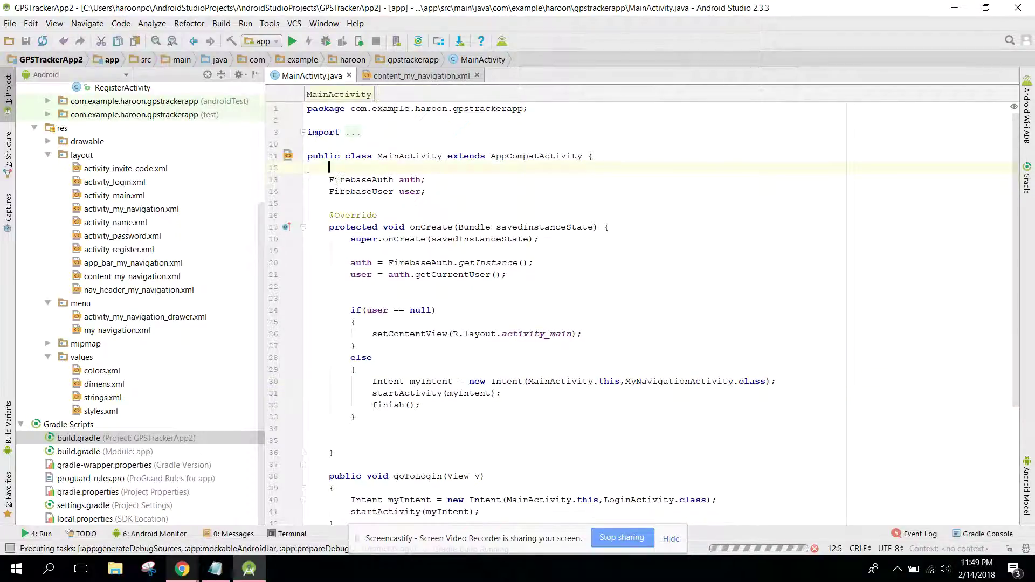
pyautogui.click(458, 192)
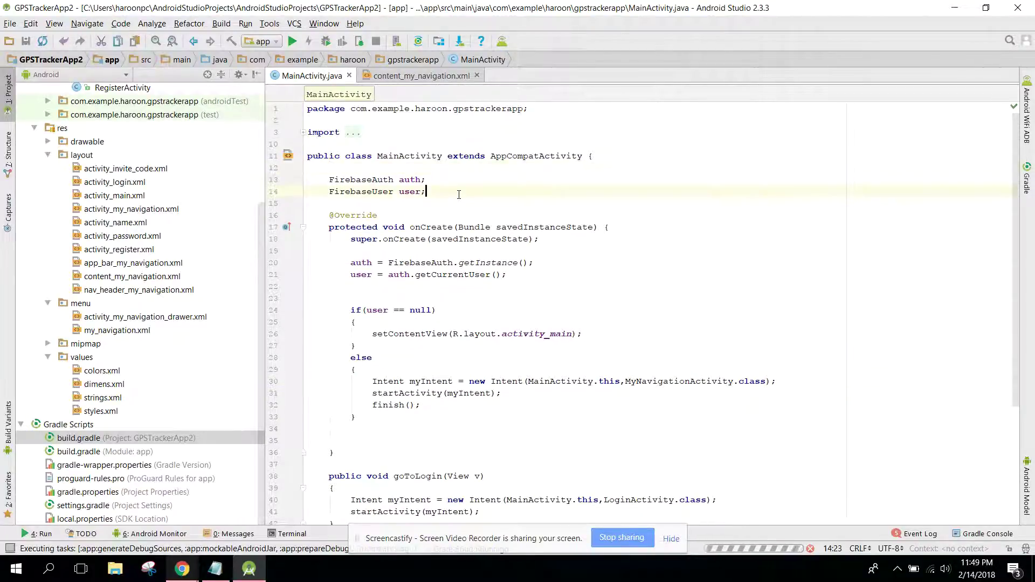
pyautogui.press('Return')
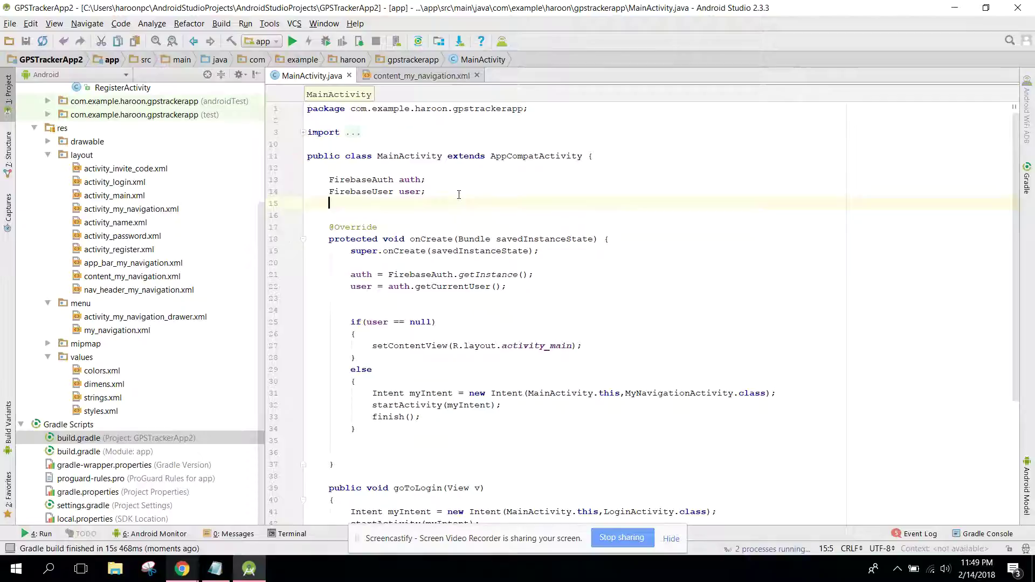
pyautogui.press('Return')
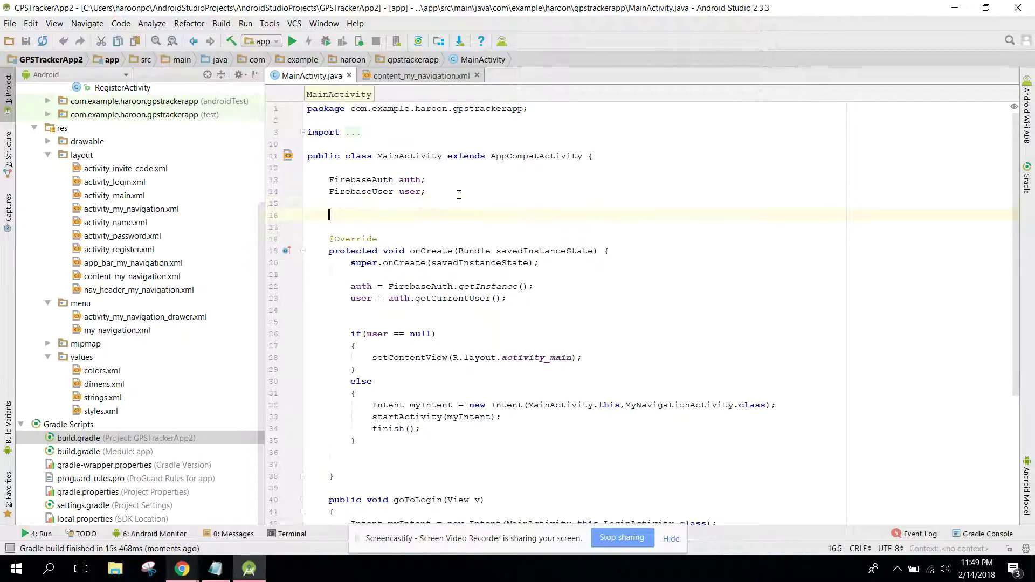
pyautogui.write('Perm')
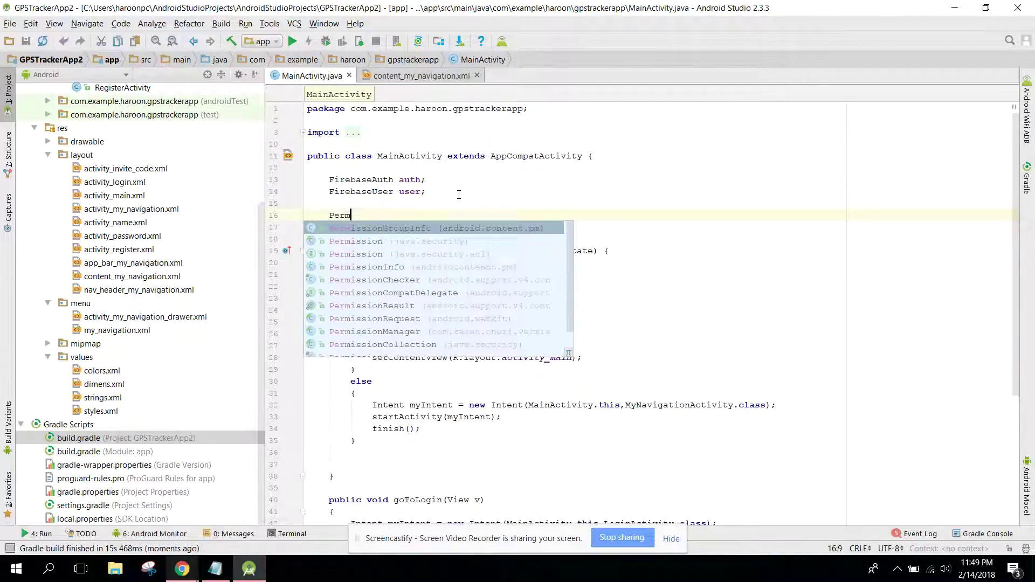
pyautogui.write('issionMana')
pyautogui.press('Return')
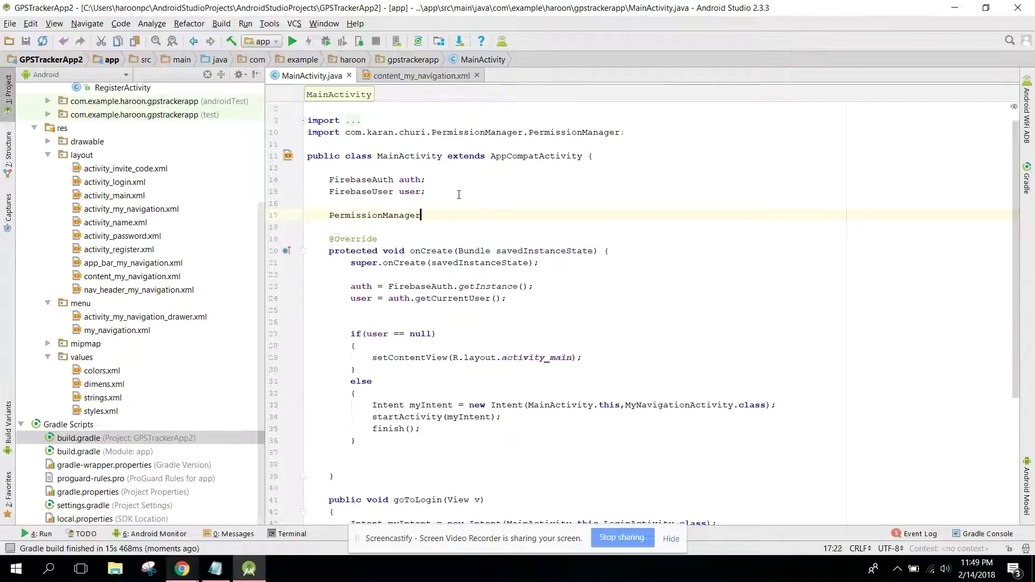
pyautogui.write(' man')
pyautogui.press('Return')
pyautogui.write(';')
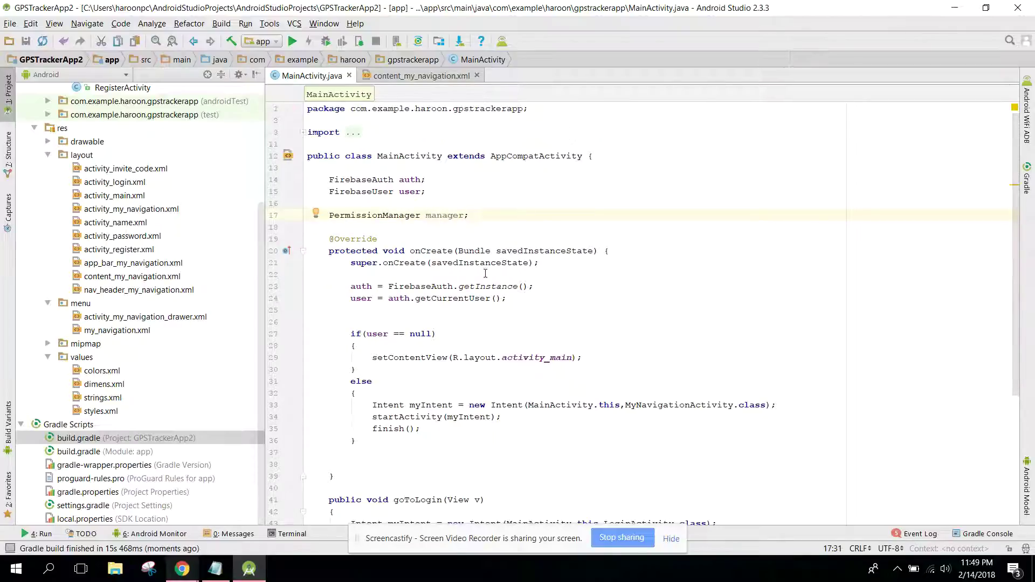
# Step: Begin 'manager = new PermissionManager' in onCreate's if(user == null) block
pyautogui.click(508, 272)
pyautogui.press('Return')
pyautogui.press('BackSpace')
pyautogui.press('BackSpace')
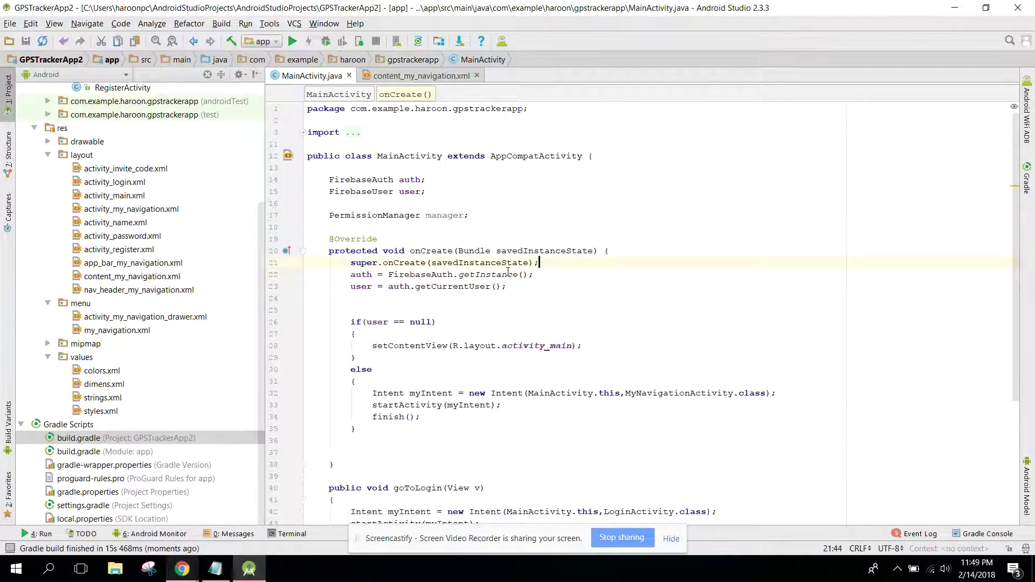
pyautogui.click(596, 345)
pyautogui.press('Return')
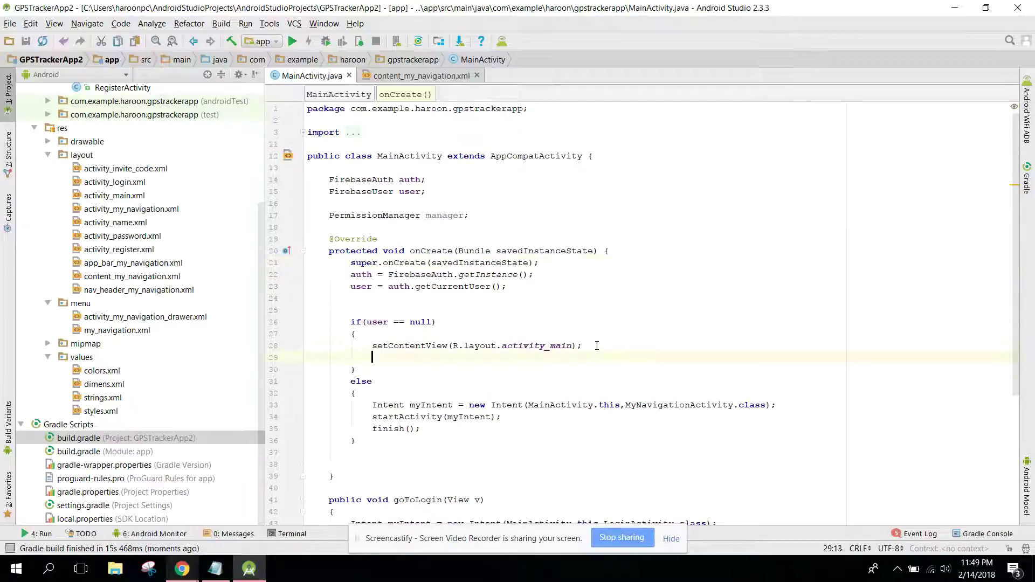
pyautogui.write('mana')
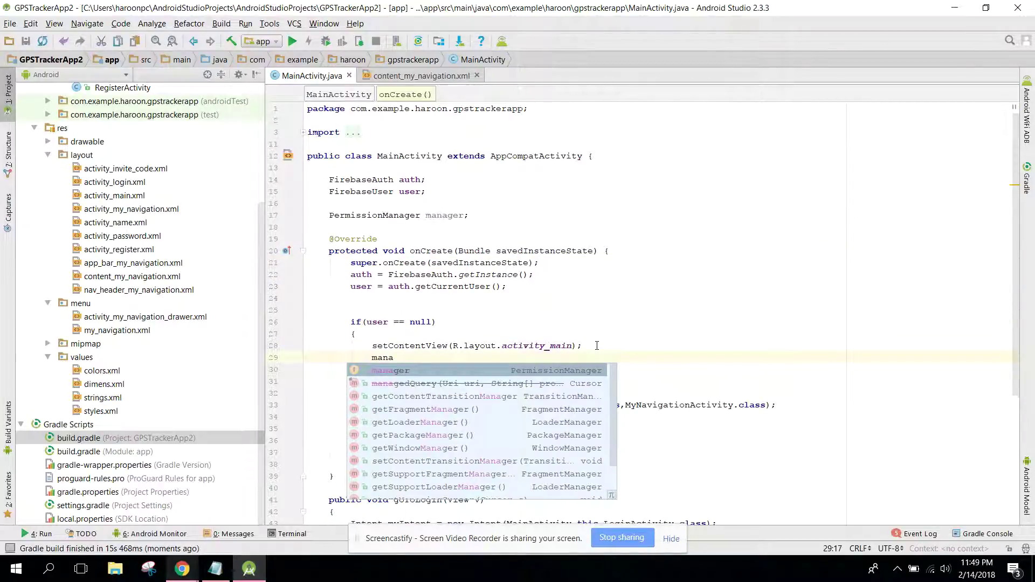
pyautogui.press('Return')
pyautogui.write('.= ne')
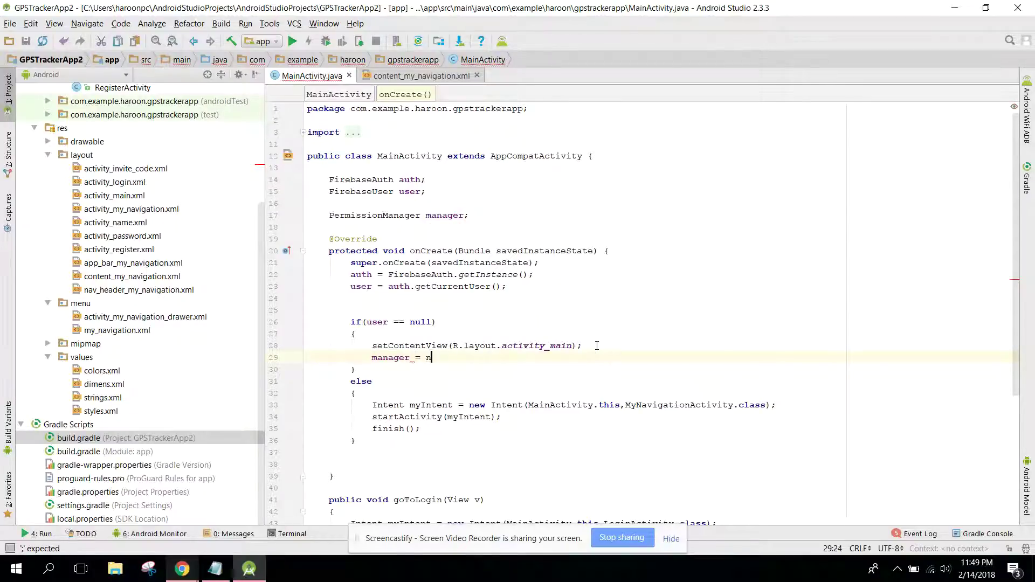
pyautogui.write('w Permi')
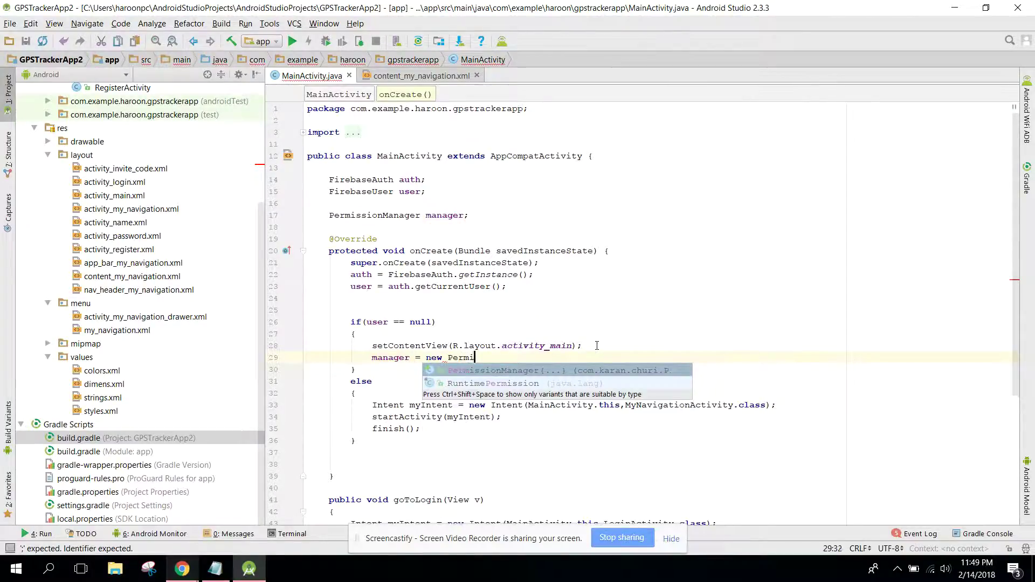
pyautogui.press('Return')
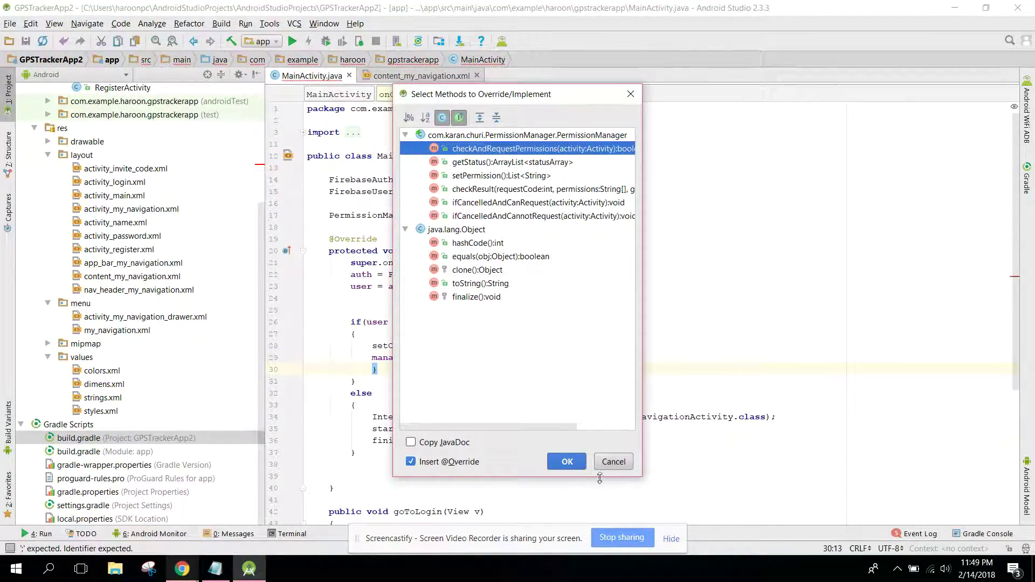
# Step: Cancel the Override dialog, end the anonymous manager with '{};', and call manager.checkAndRequestPermissions(this)
pyautogui.click(608, 463)
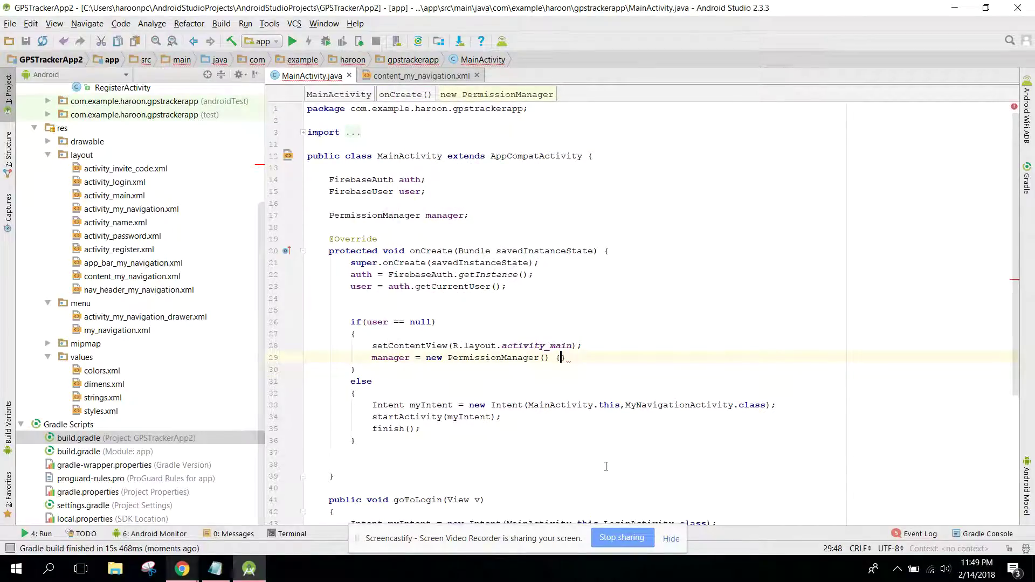
pyautogui.press('End')
pyautogui.write(';')
pyautogui.press('Return')
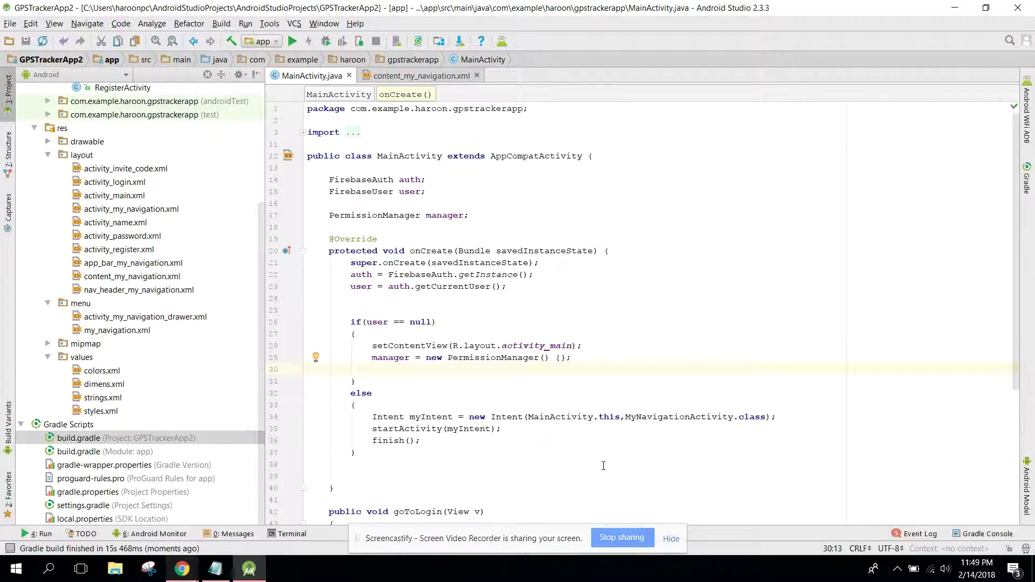
pyautogui.write('manager.')
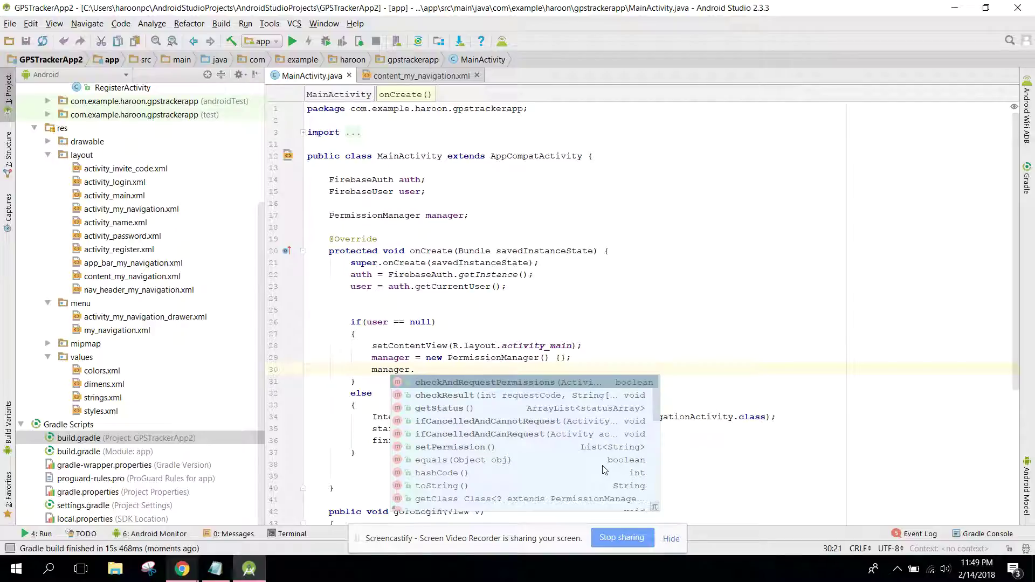
pyautogui.press('Return')
pyautogui.write('this);')
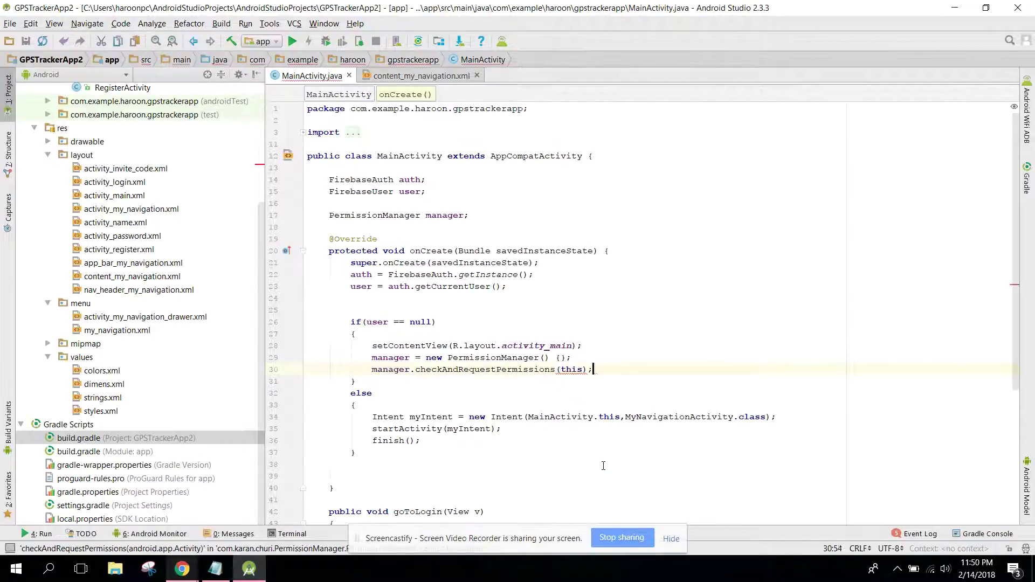
pyautogui.press('Return')
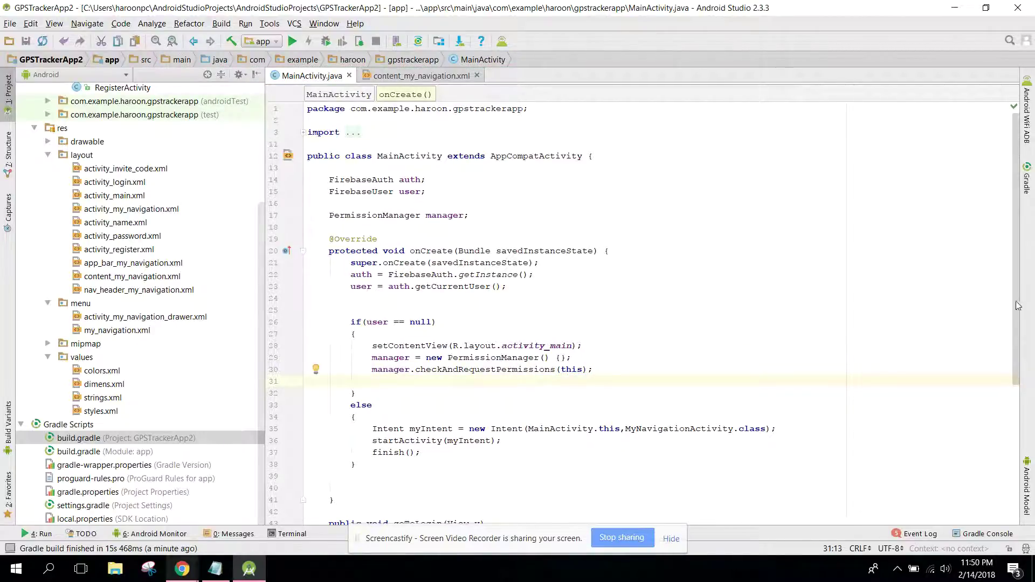
pyautogui.scroll(-5, 1021, 304)
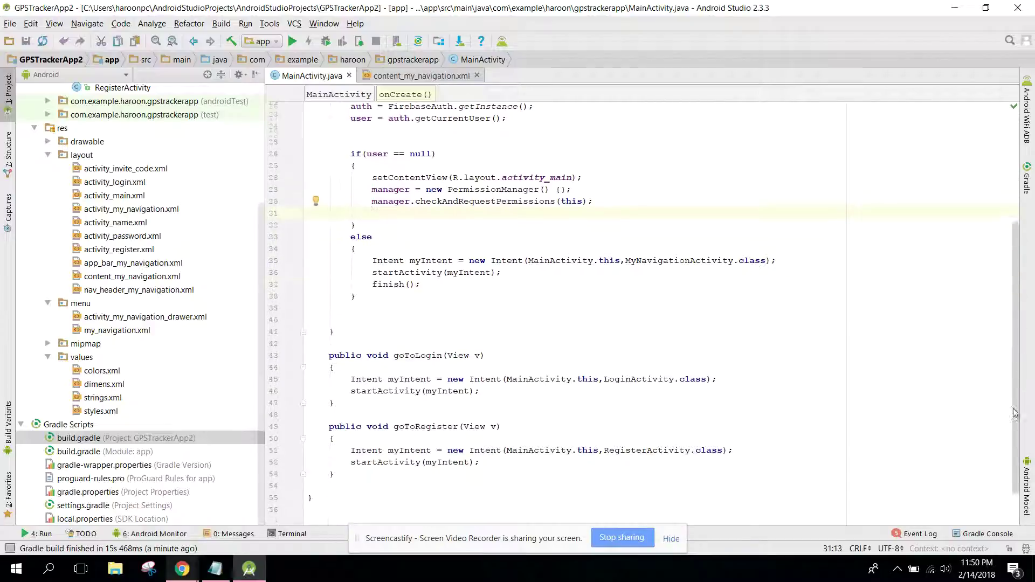
# Step: Add an onRequestPermissionsResult override below onCreate and delete its super call
pyautogui.click(357, 320)
pyautogui.press('BackSpace')
pyautogui.press('BackSpace')
pyautogui.press('Return')
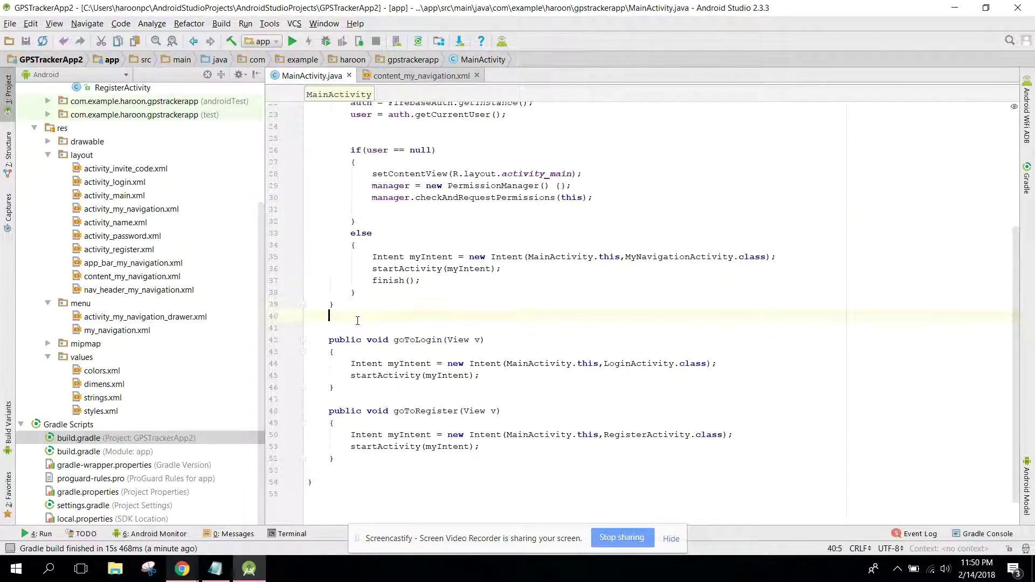
pyautogui.press('Return')
pyautogui.press('Return')
pyautogui.write('onR')
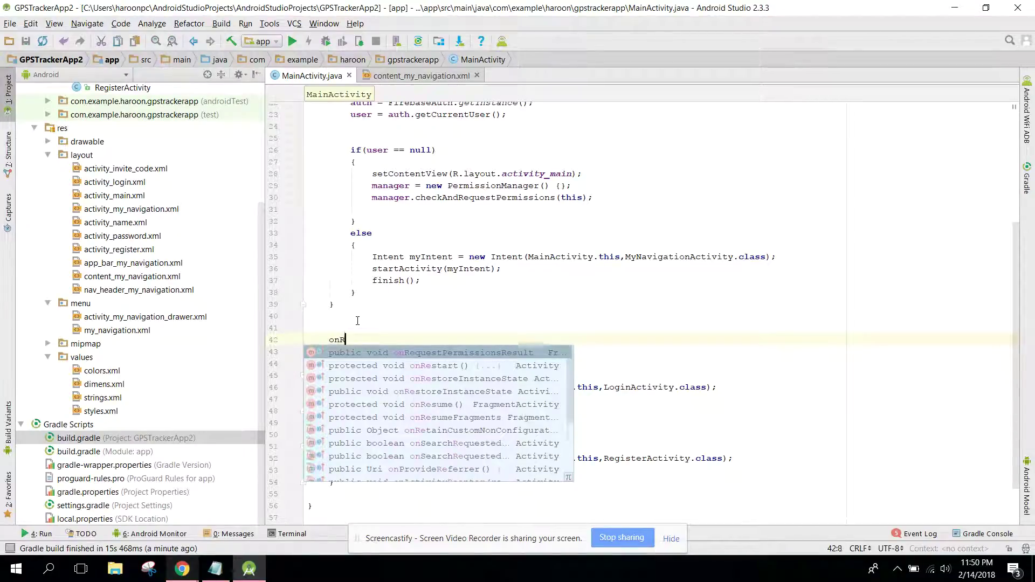
pyautogui.write('equestPe')
pyautogui.press('Return')
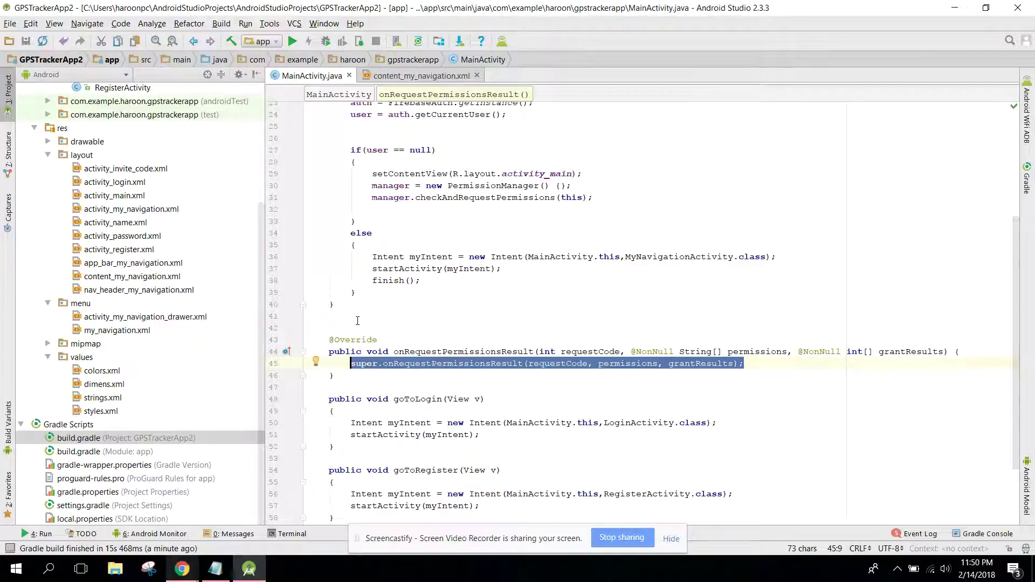
pyautogui.press('BackSpace')
pyautogui.write('ma')
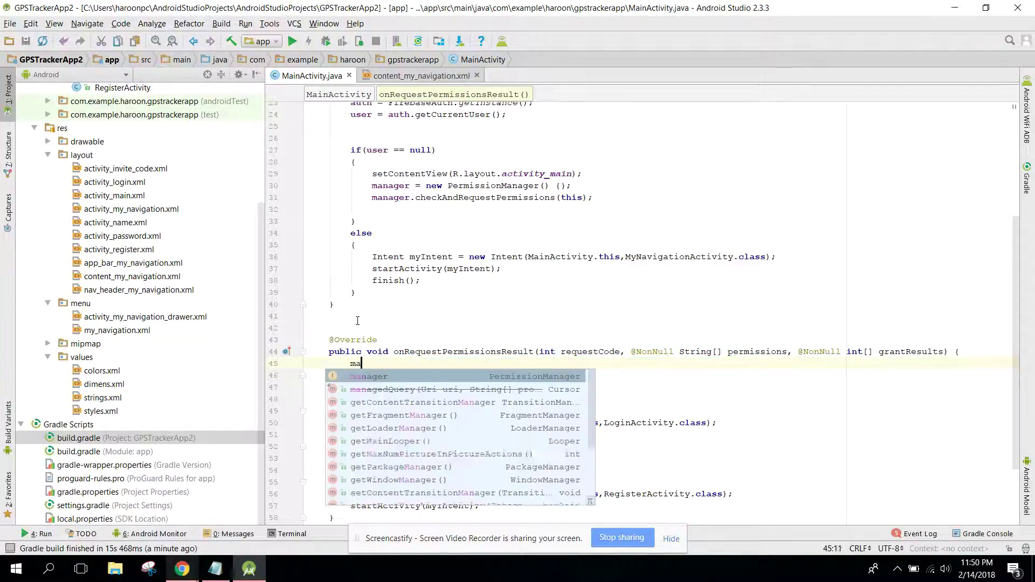
pyautogui.write('nager.')
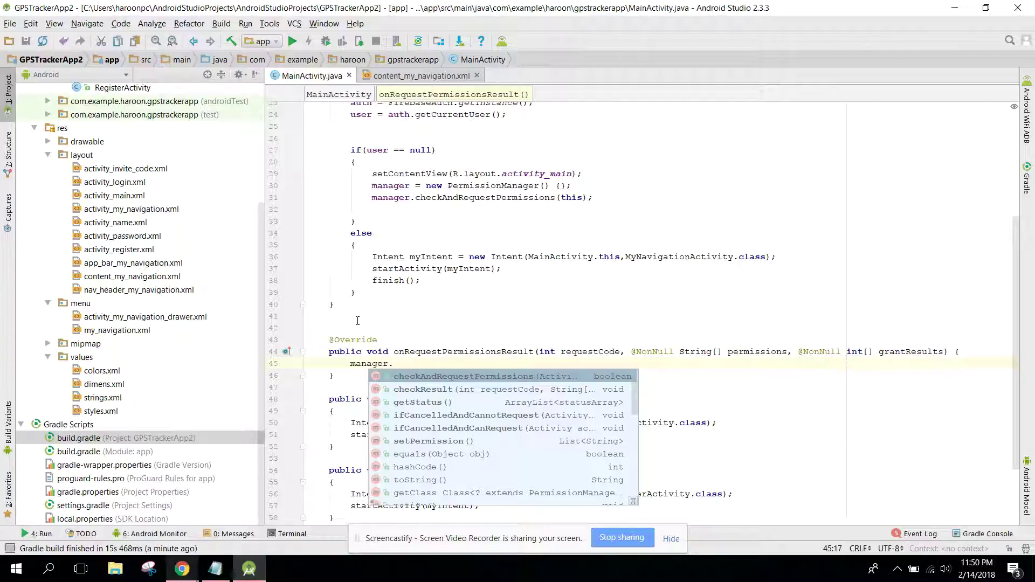
pyautogui.write('checkRes')
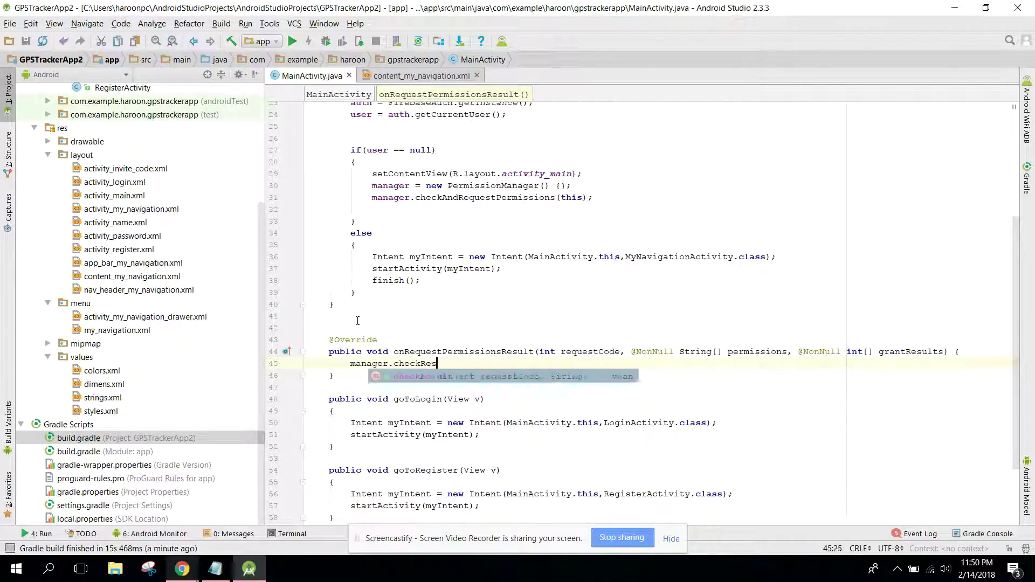
# Step: Call manager.checkResult(requestCode, permissions, grantResults) inside the override
pyautogui.press('Return')
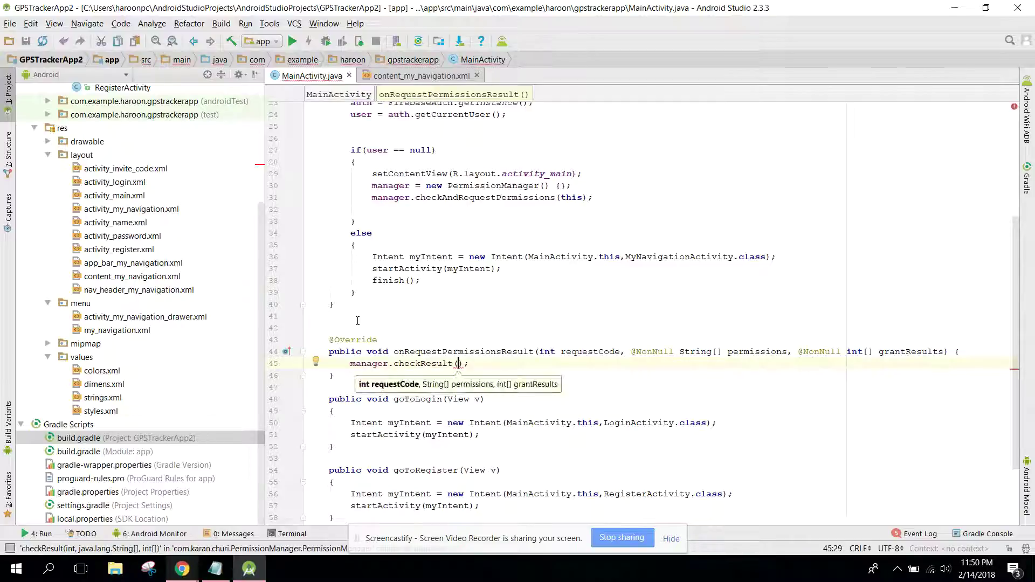
pyautogui.write('re')
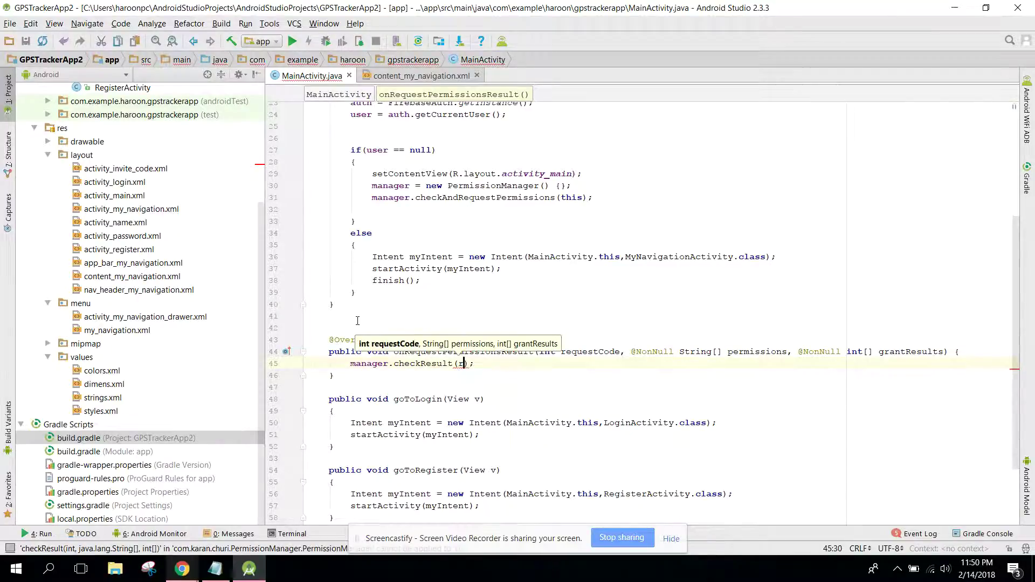
pyautogui.press('Return')
pyautogui.write(',')
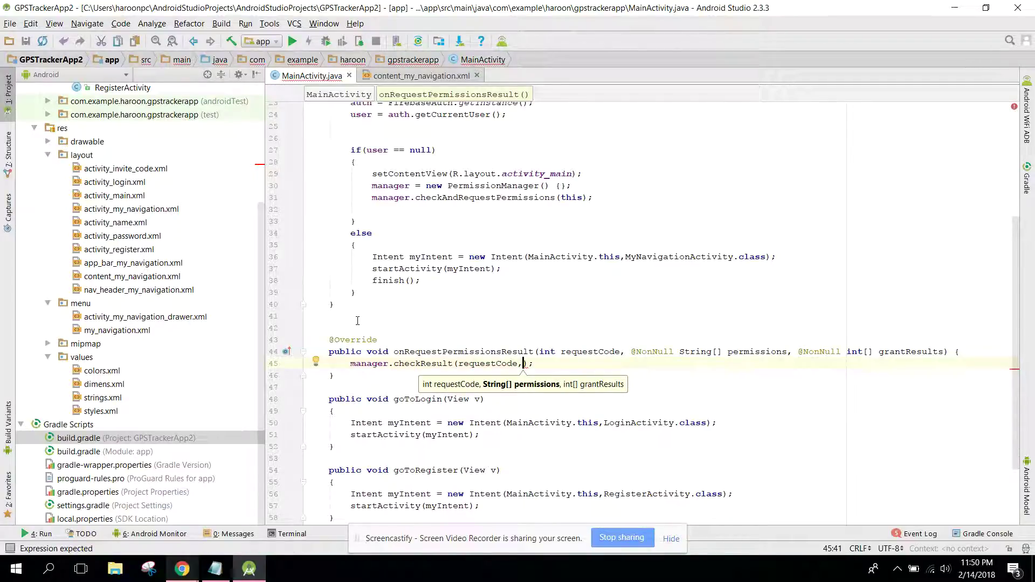
pyautogui.write('perm')
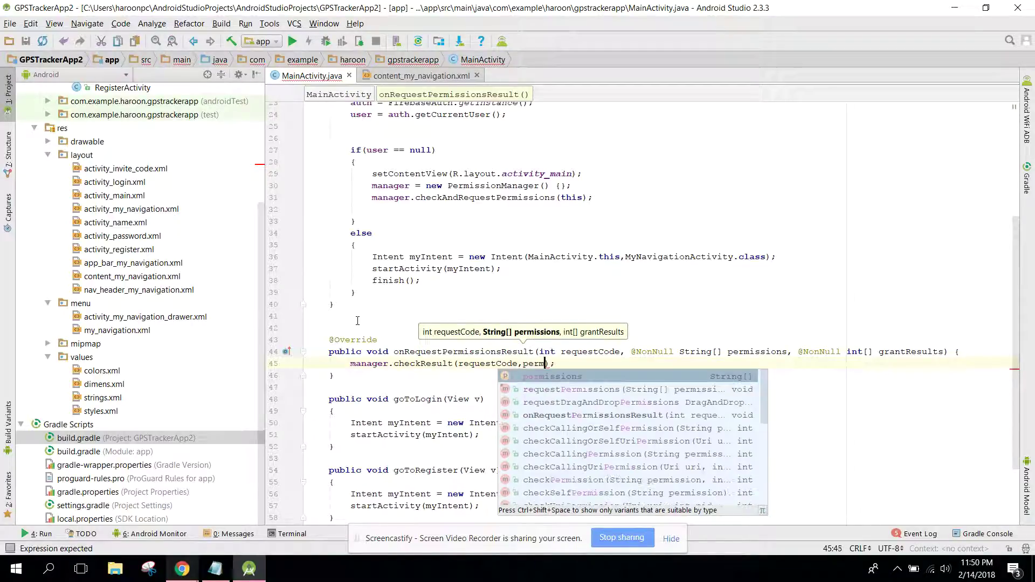
pyautogui.press('Return')
pyautogui.write(',')
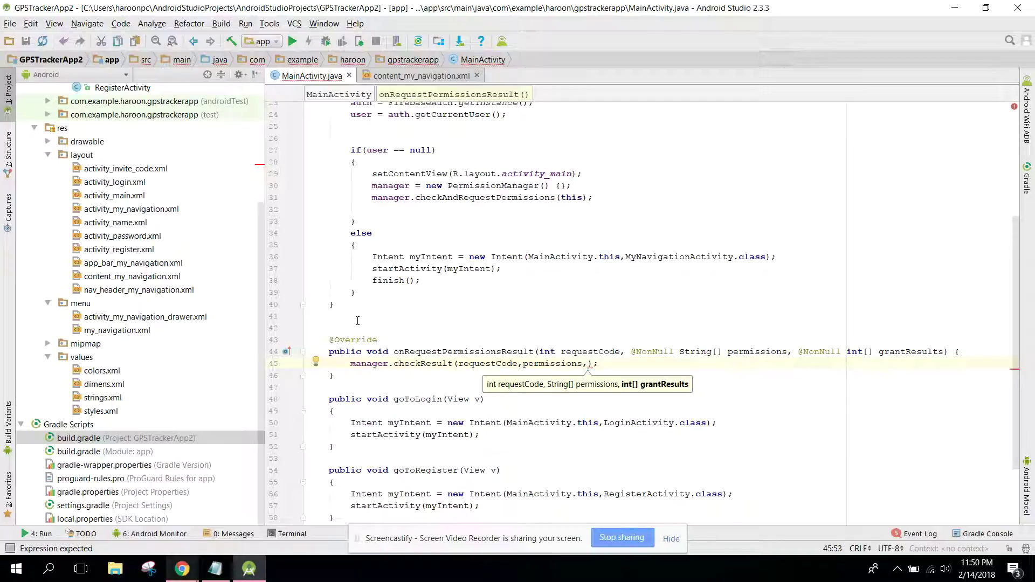
pyautogui.write('g')
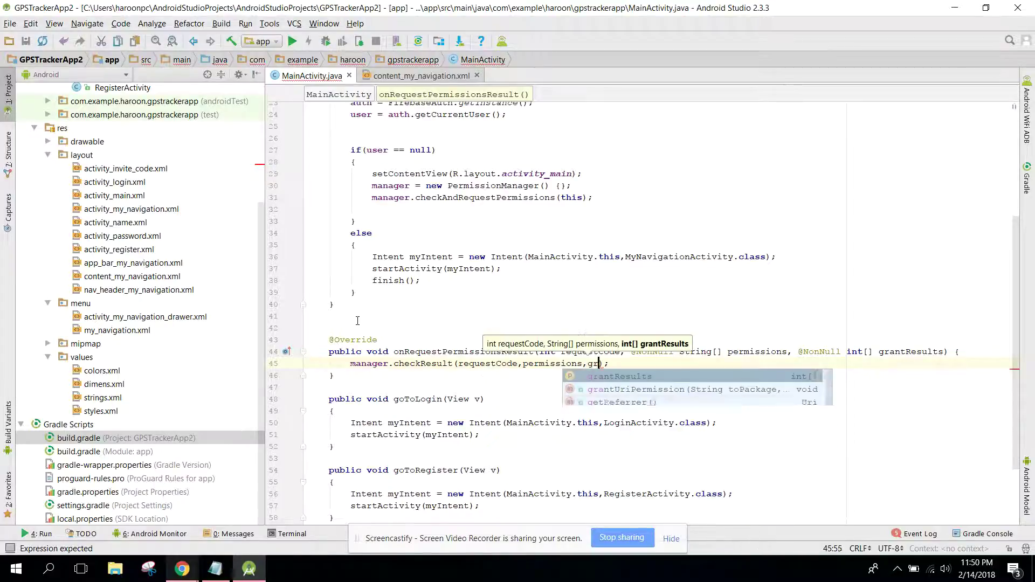
pyautogui.write('r')
pyautogui.press('Return')
pyautogui.press('End')
# Step: Add ArrayList<String> denied_permissions = manager.getStatus().get(0).denied, importing ArrayList
pyautogui.press('Return')
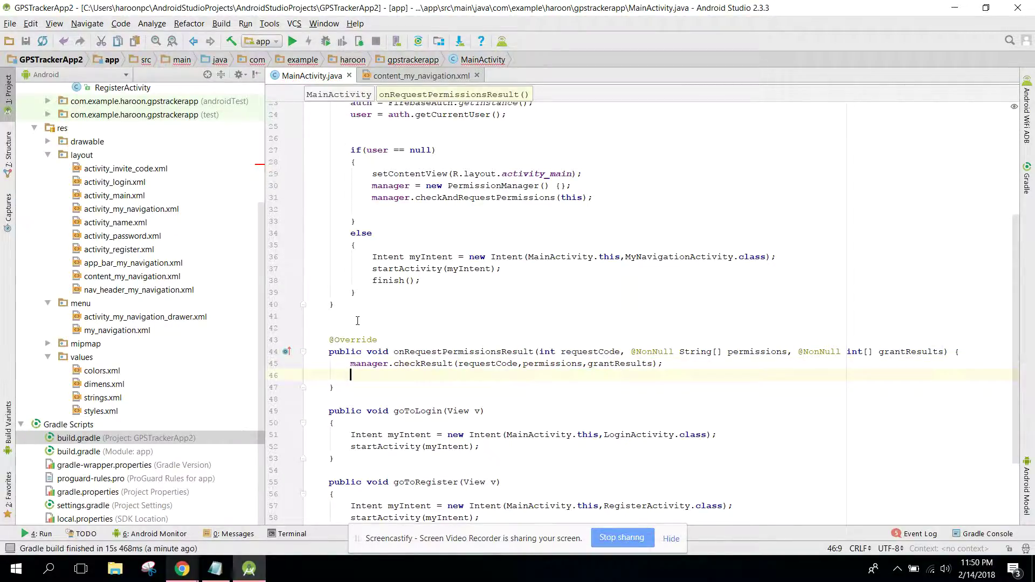
pyautogui.press('Return')
pyautogui.write('Ar')
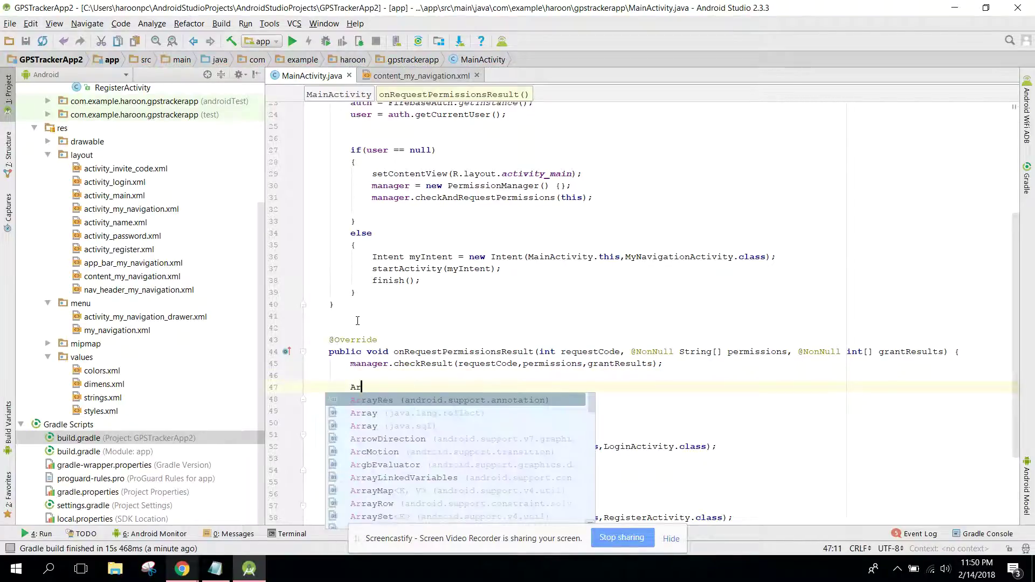
pyautogui.write('rayList<')
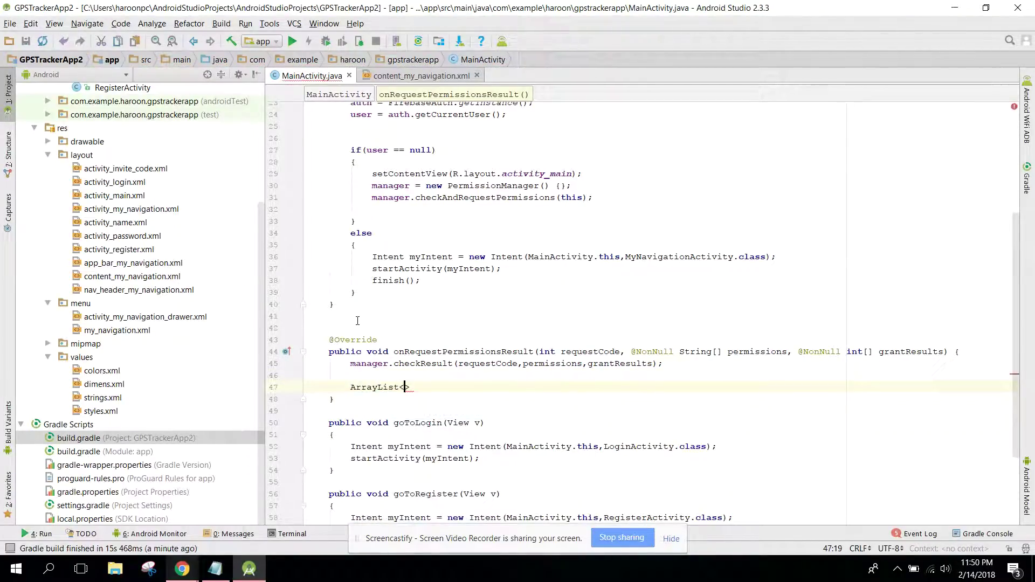
pyautogui.write('Strin')
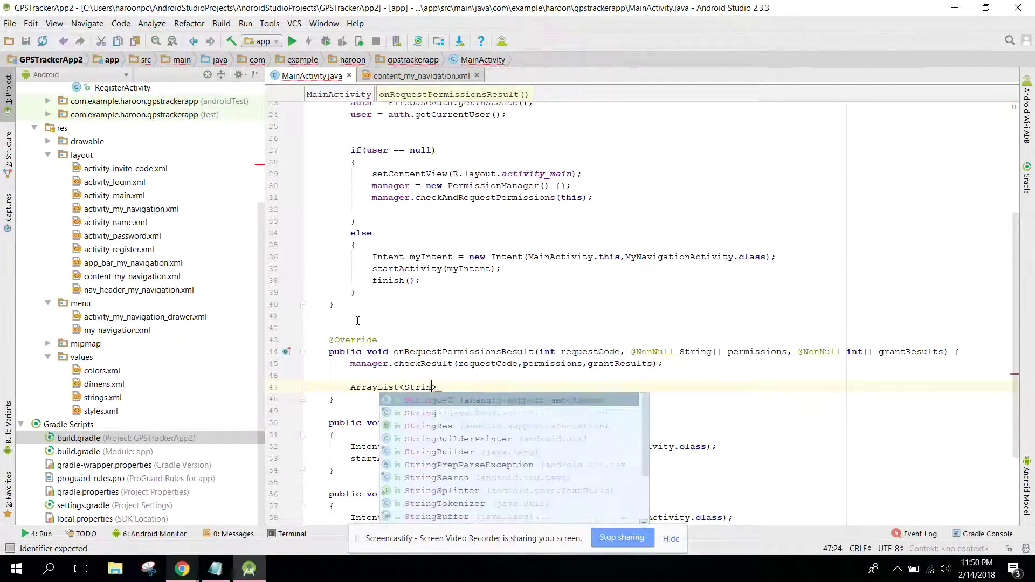
pyautogui.press('Return')
pyautogui.write('denied_permis')
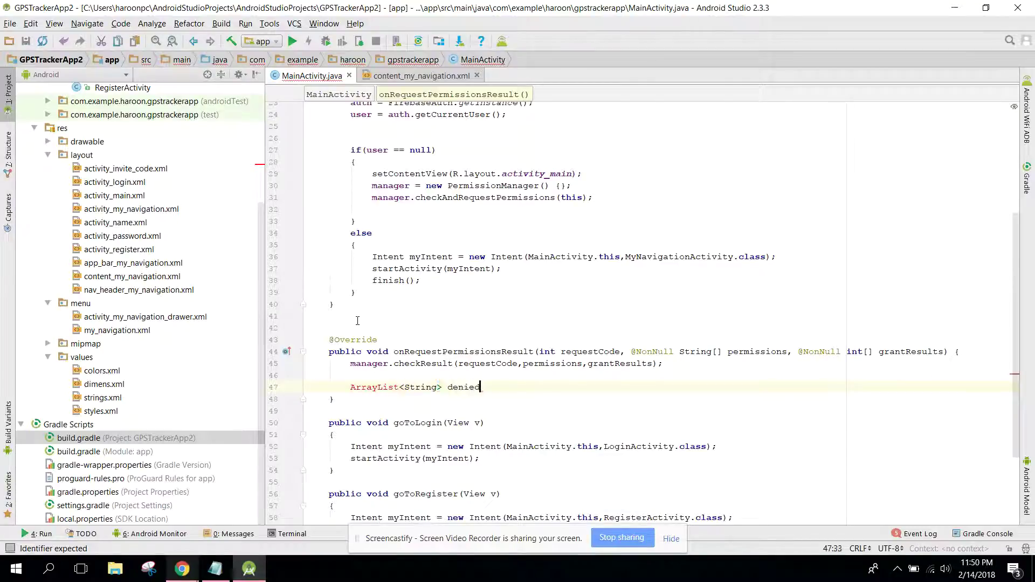
pyautogui.write('sions =')
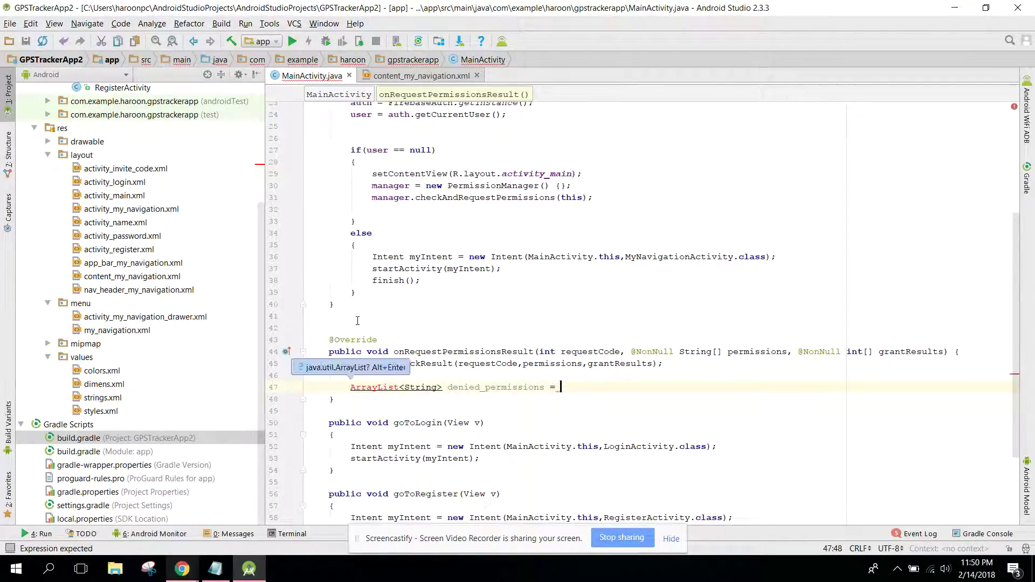
pyautogui.hotkey('alt', 'Return')
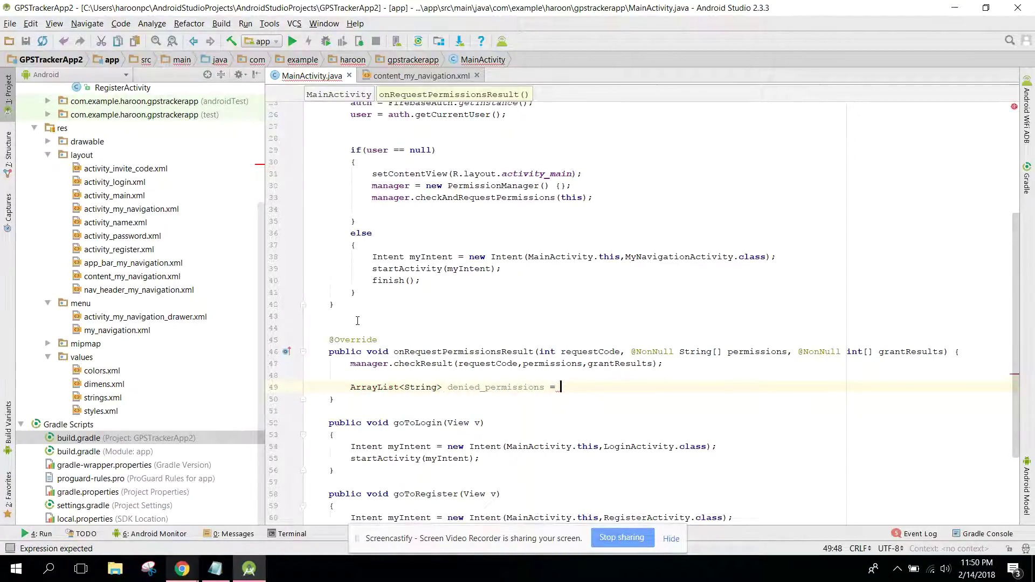
pyautogui.write('manag')
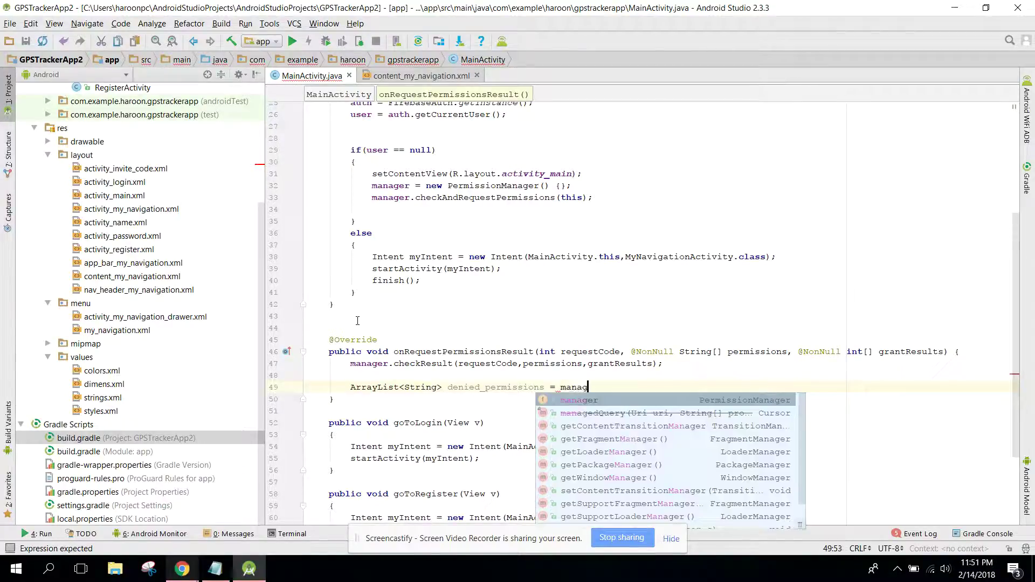
pyautogui.write('er.')
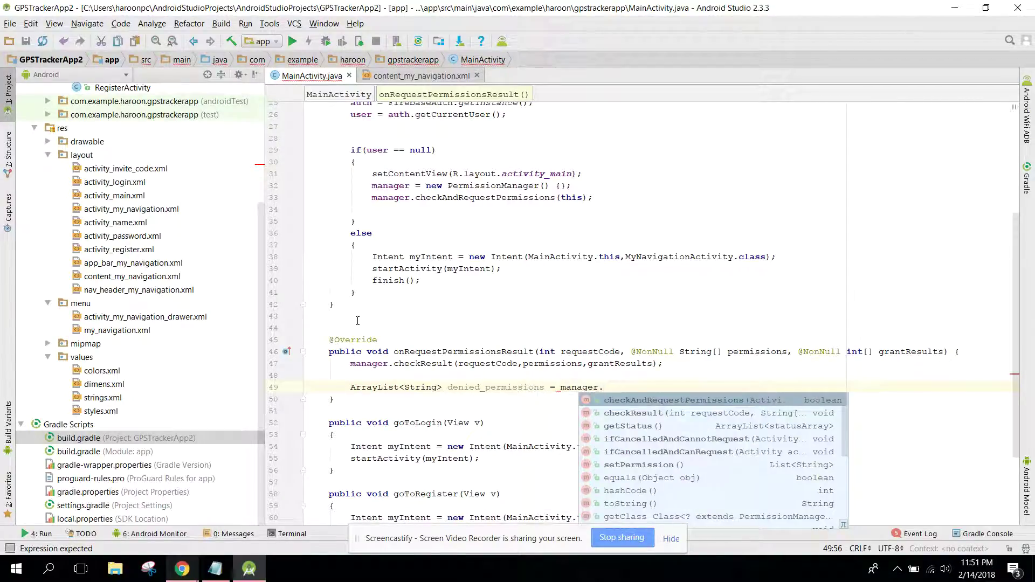
pyautogui.write('g')
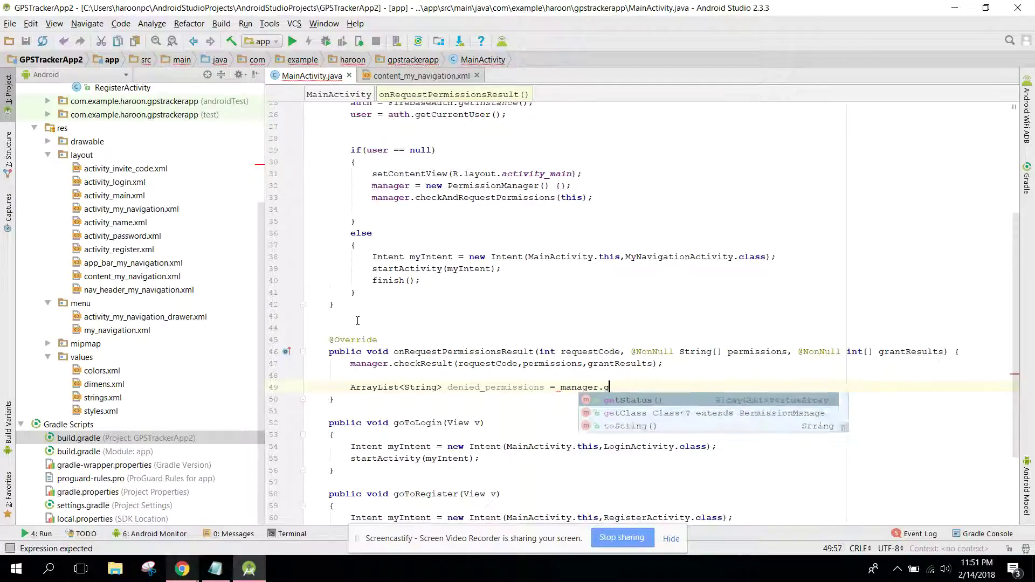
pyautogui.write('et')
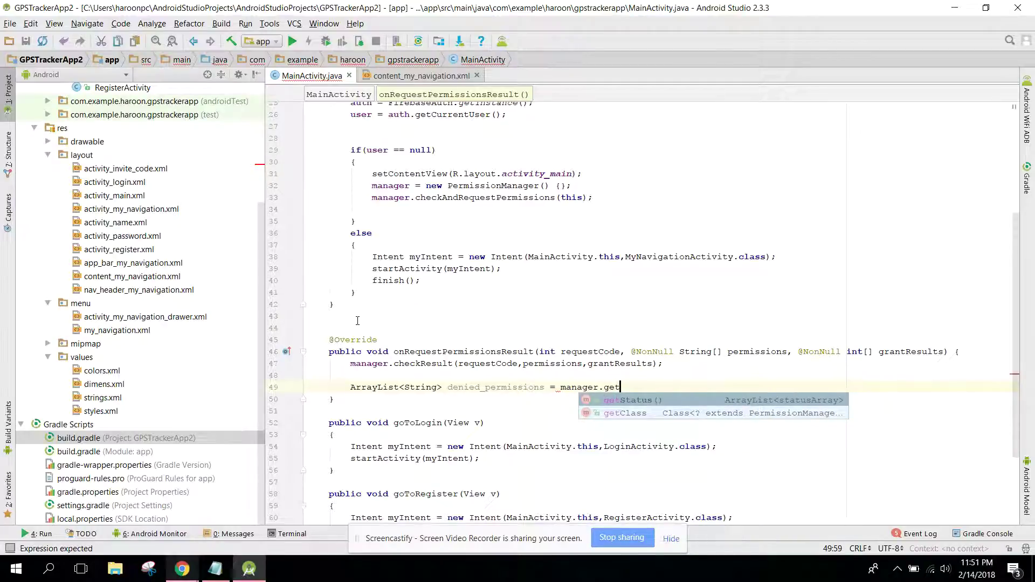
pyautogui.press('Return')
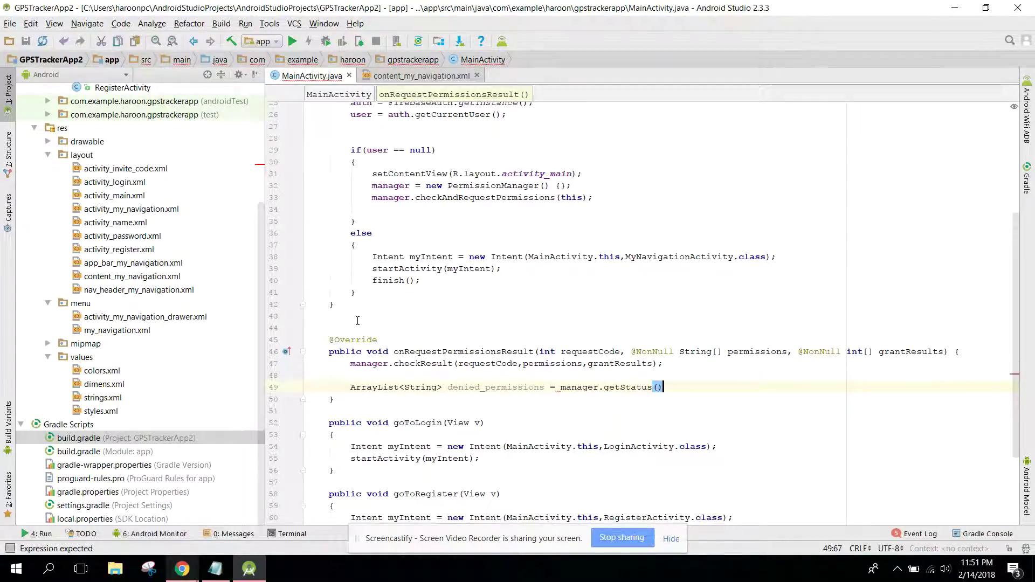
pyautogui.write('.get')
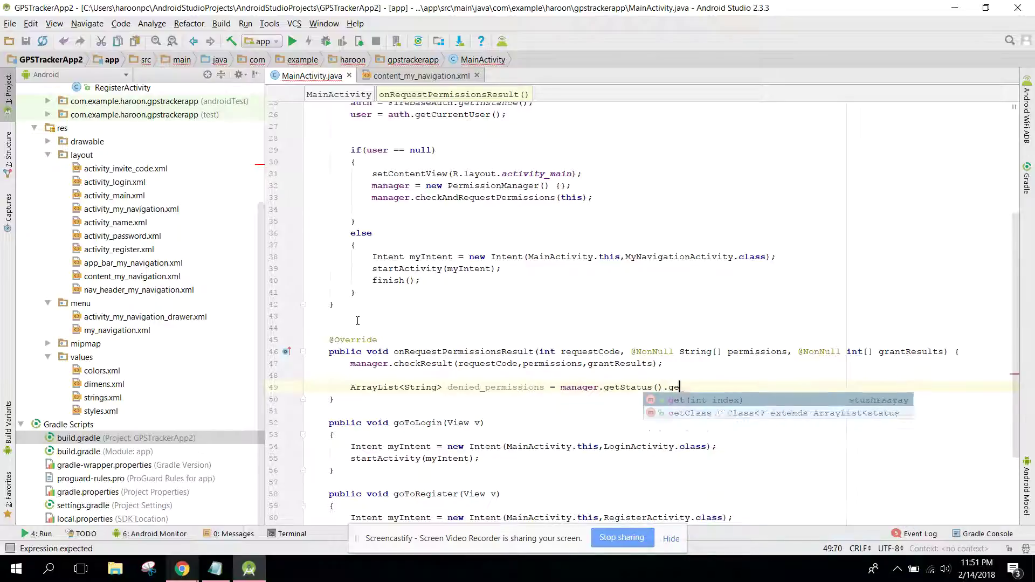
pyautogui.press('Return')
pyautogui.write('0')
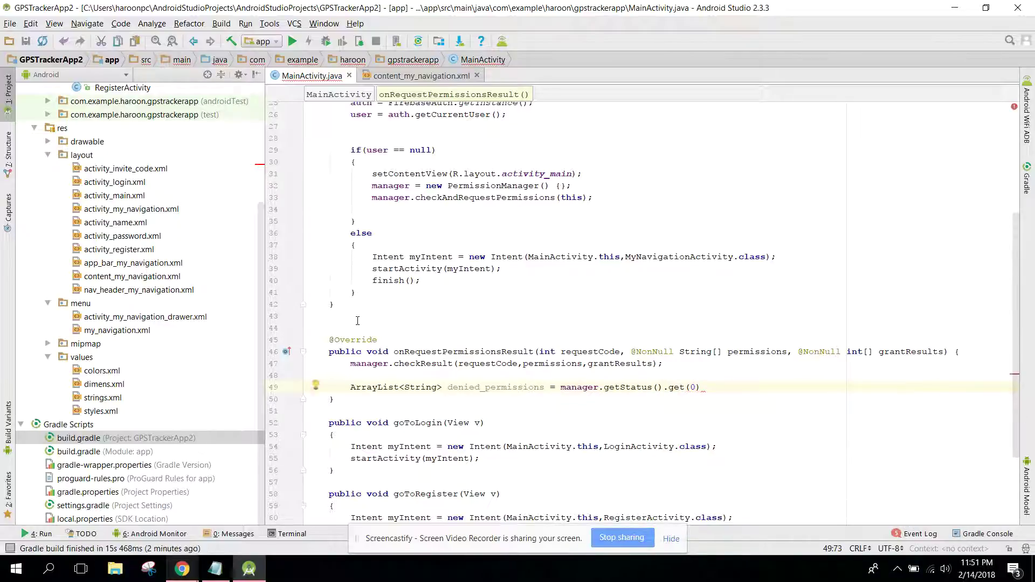
pyautogui.write(')')
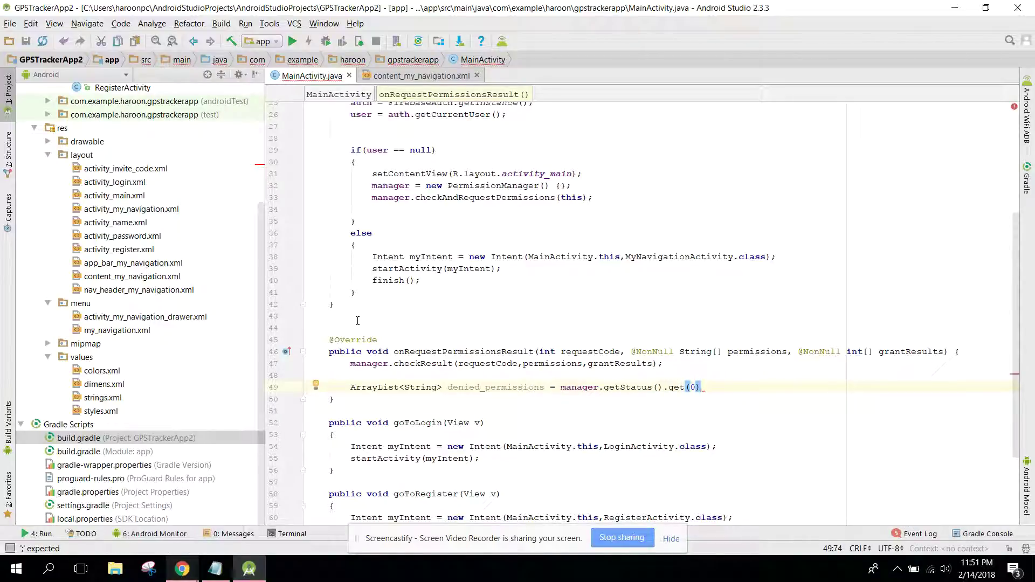
pyautogui.write('.denied;')
pyautogui.press('Return')
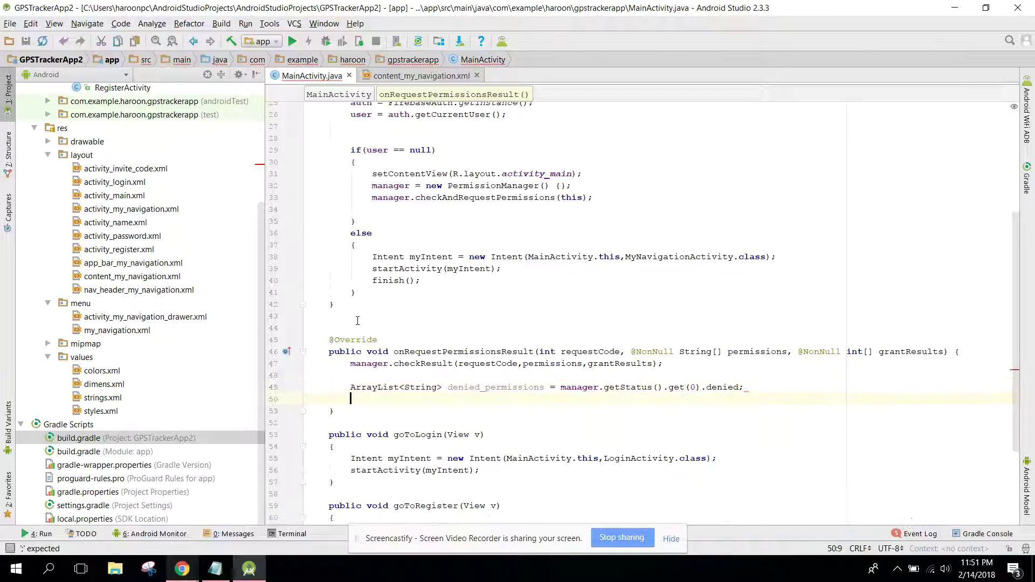
pyautogui.press('Return')
pyautogui.press('Return')
pyautogui.press('Up')
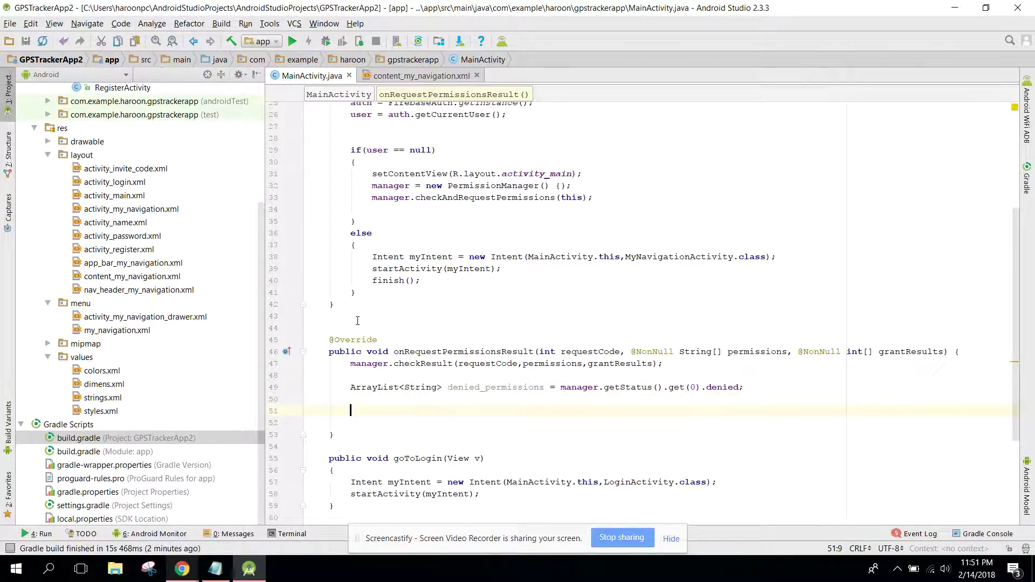
pyautogui.write('if(d')
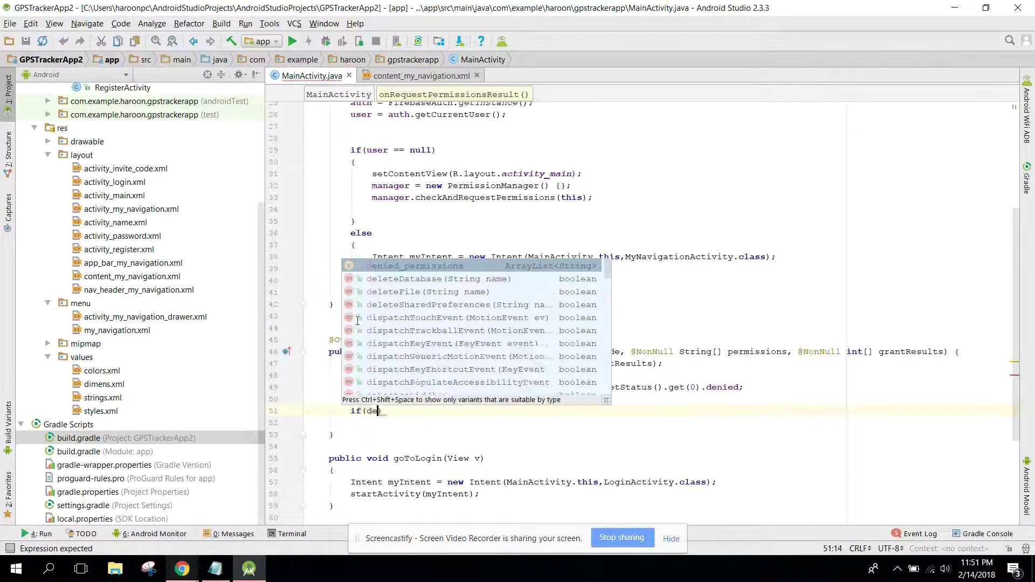
pyautogui.write('eni')
# Step: Add if(denied_permissions.isEmpty()) showing a LENGTH_SHORT "Permissions enabled" toast
pyautogui.press('Return')
pyautogui.write('.i')
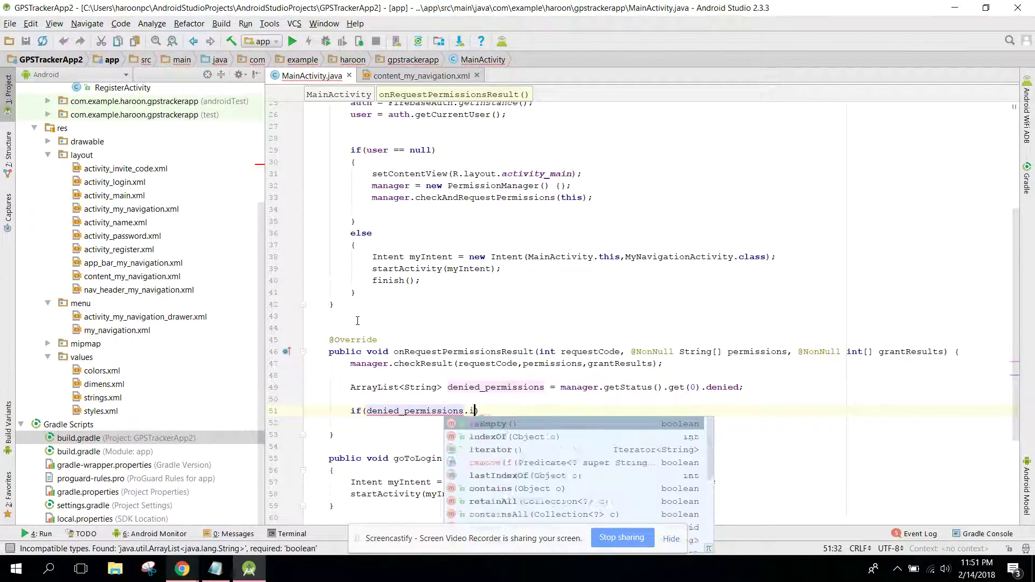
pyautogui.write('s')
pyautogui.press('Return')
pyautogui.press('Return')
pyautogui.write('{')
pyautogui.press('Return')
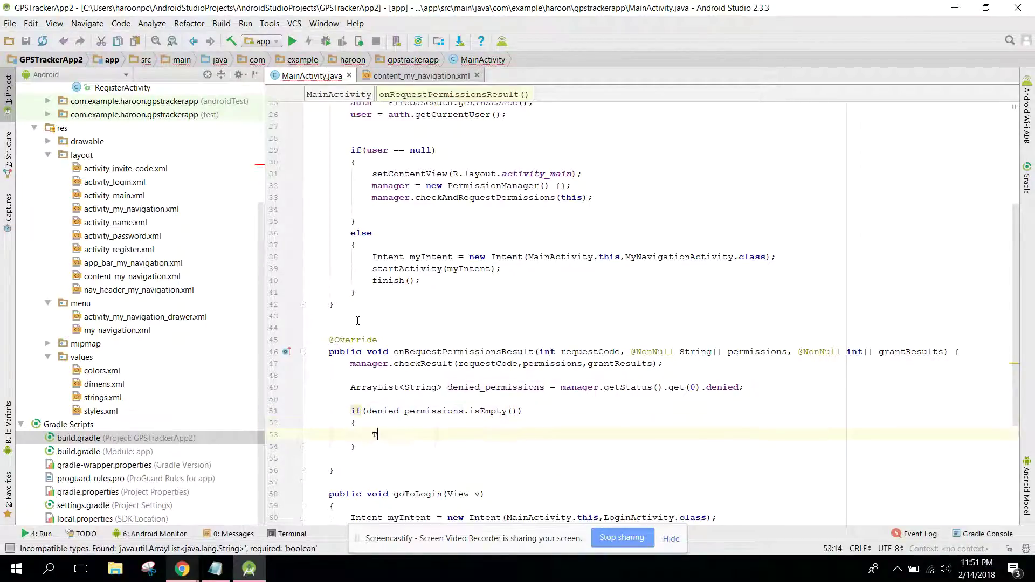
pyautogui.write('Toast.')
pyautogui.press('Return')
pyautogui.write('getApp')
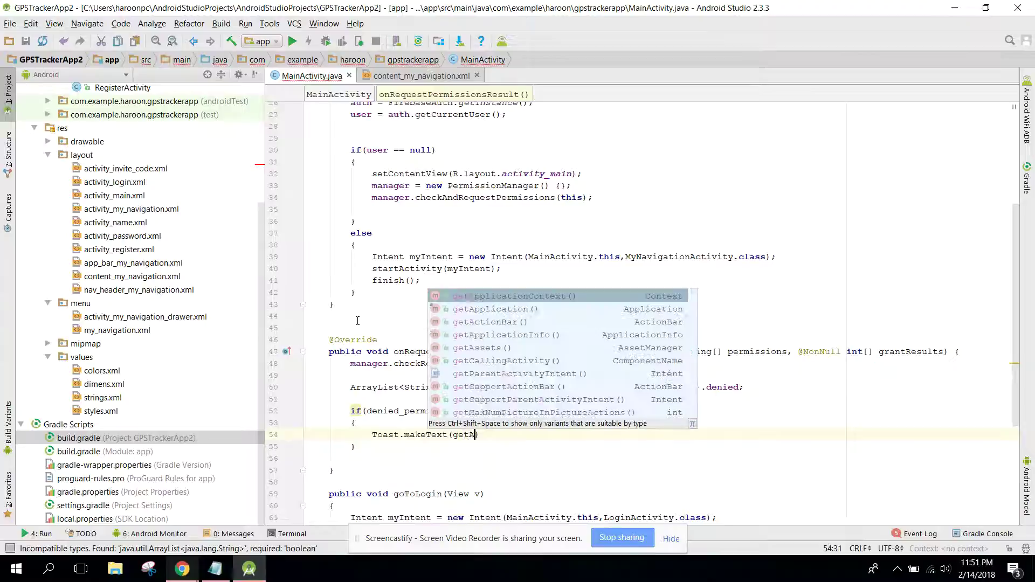
pyautogui.press('Return')
pyautogui.write(',')
pyautogui.write('Permis')
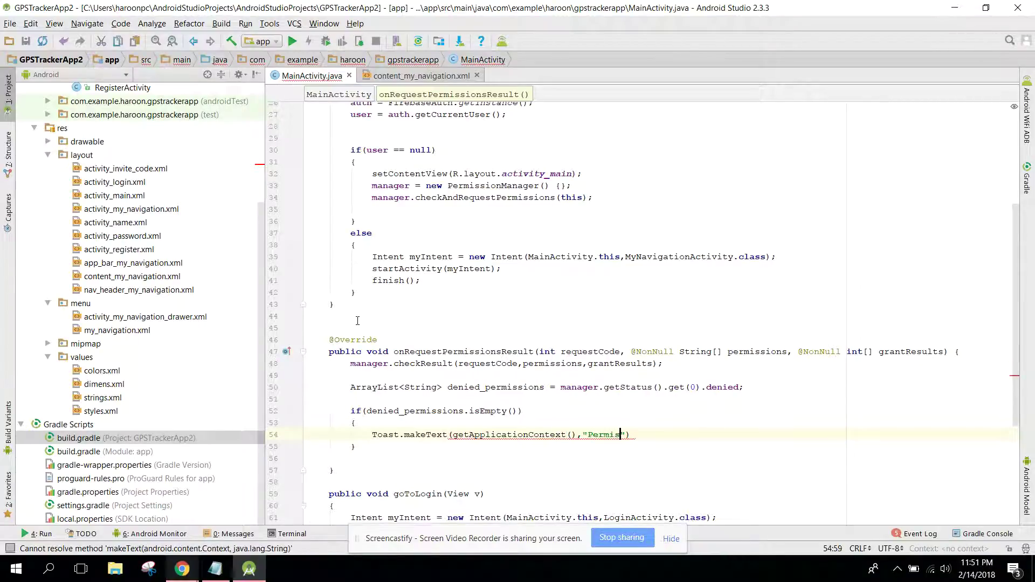
pyautogui.write('ns ')
pyautogui.write('ac')
pyautogui.write('led",')
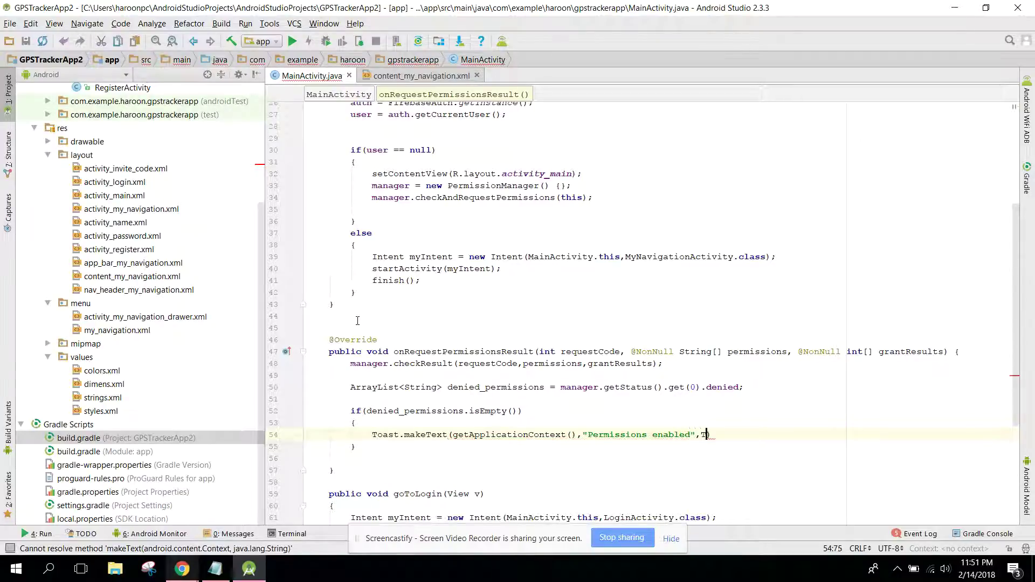
pyautogui.write('Toast.')
pyautogui.press('Down')
pyautogui.press('Return')
pyautogui.write(').s')
pyautogui.press('Return')
pyautogui.write(';')
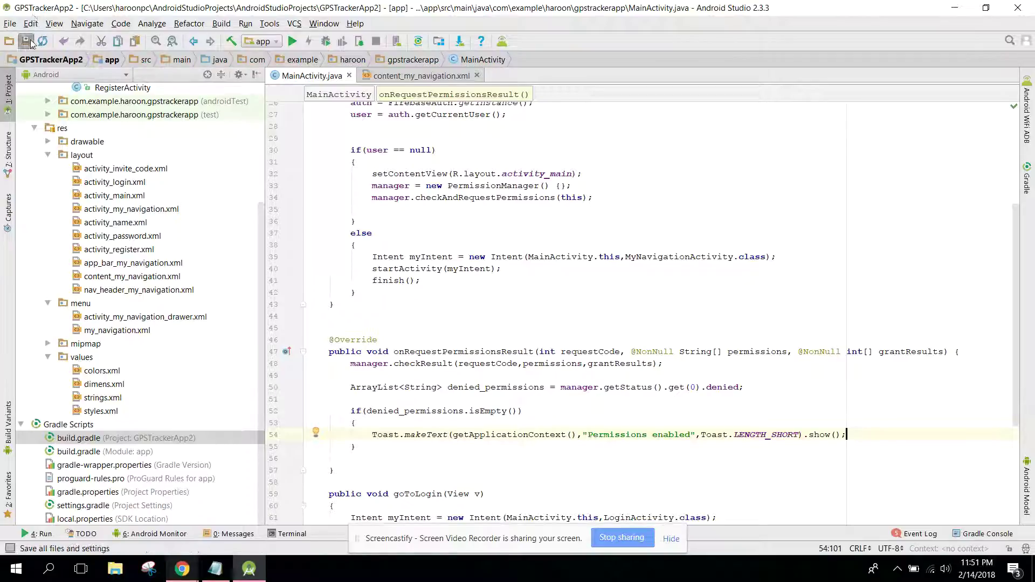
# Step: Save all files and run 'app' on the phone as deployment target
pyautogui.click(31, 41)
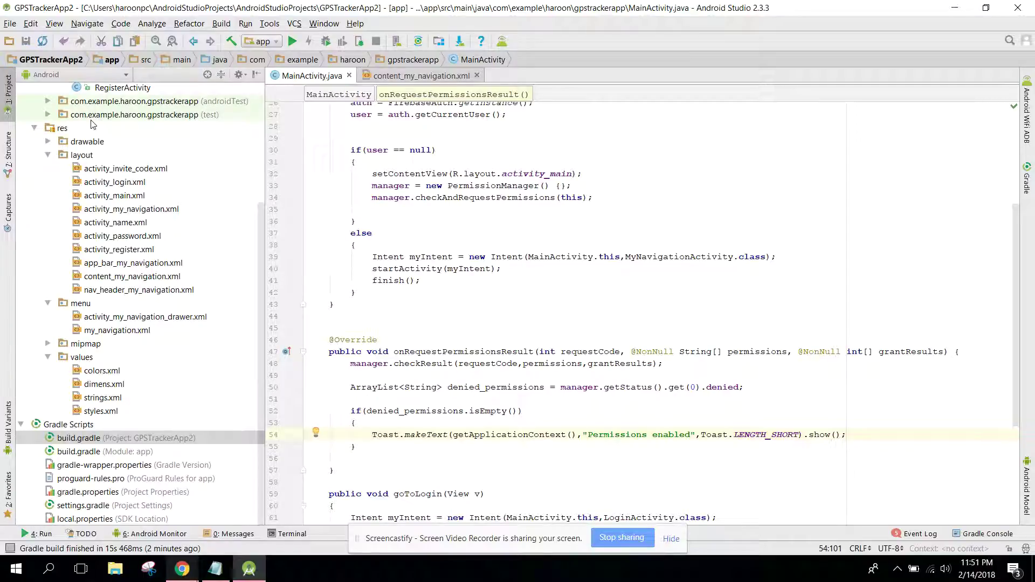
pyautogui.click(268, 40)
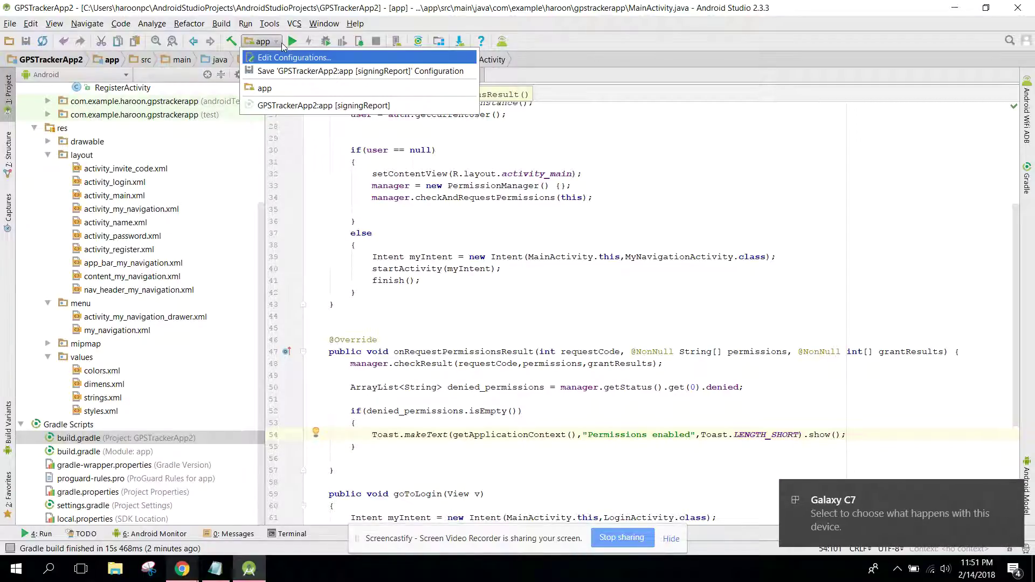
pyautogui.click(725, 427)
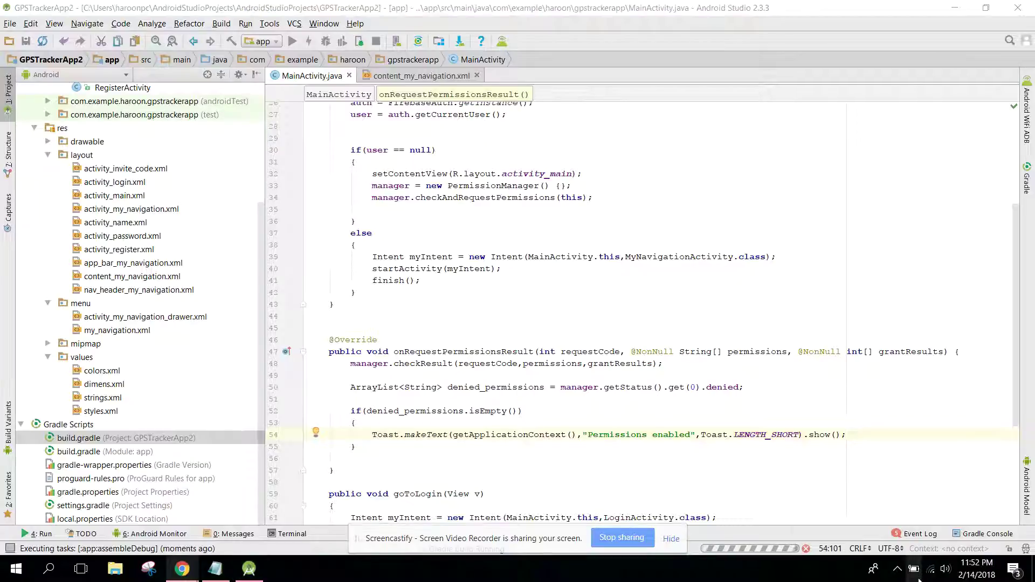
# Step: Review the end of onCreate during the build, then search Windows for SideSync
pyautogui.click(571, 304)
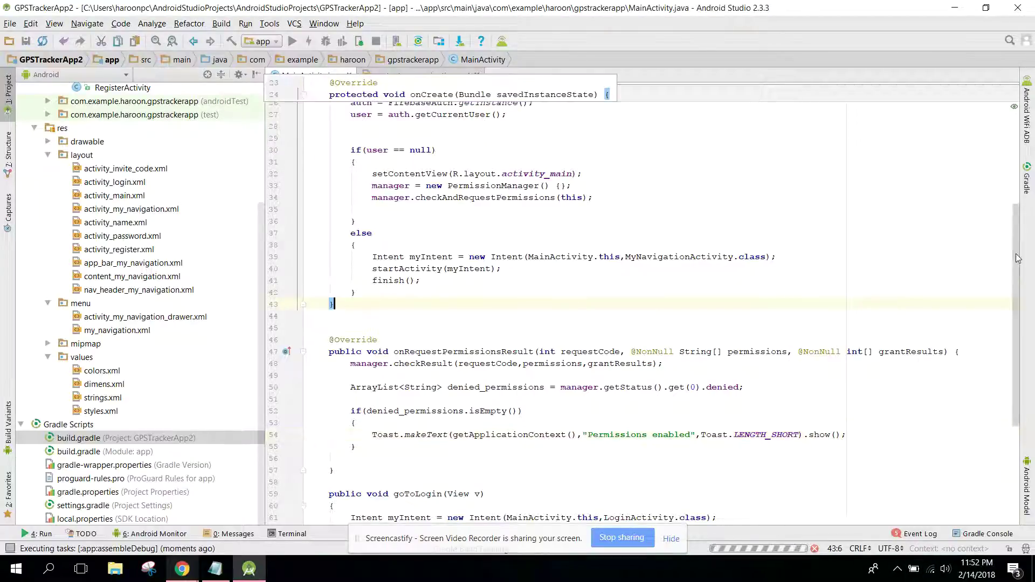
pyautogui.scroll(-5, 1003, 208)
pyautogui.scroll(5, 1004, 208)
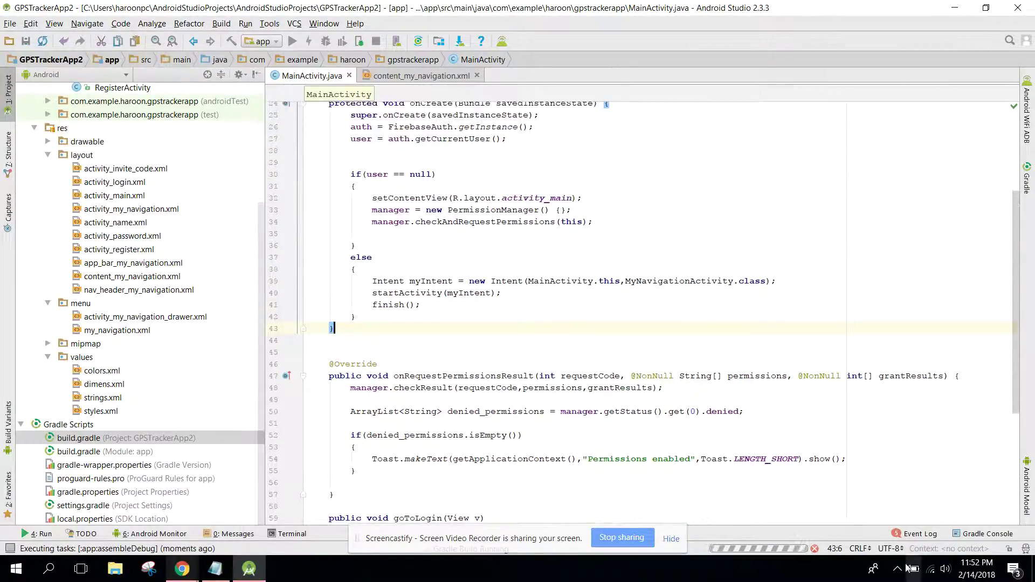
pyautogui.click(686, 304)
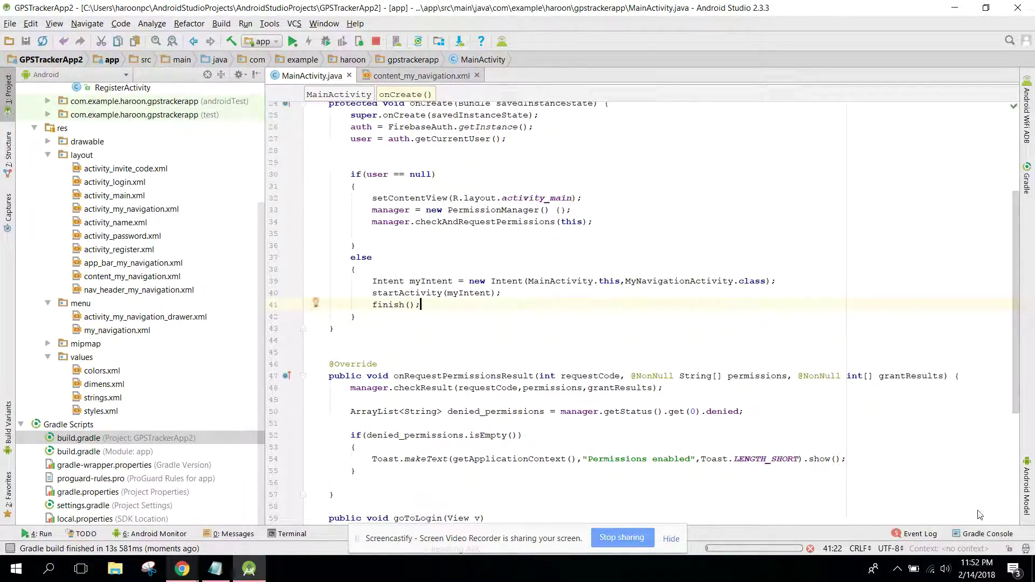
pyautogui.click(915, 569)
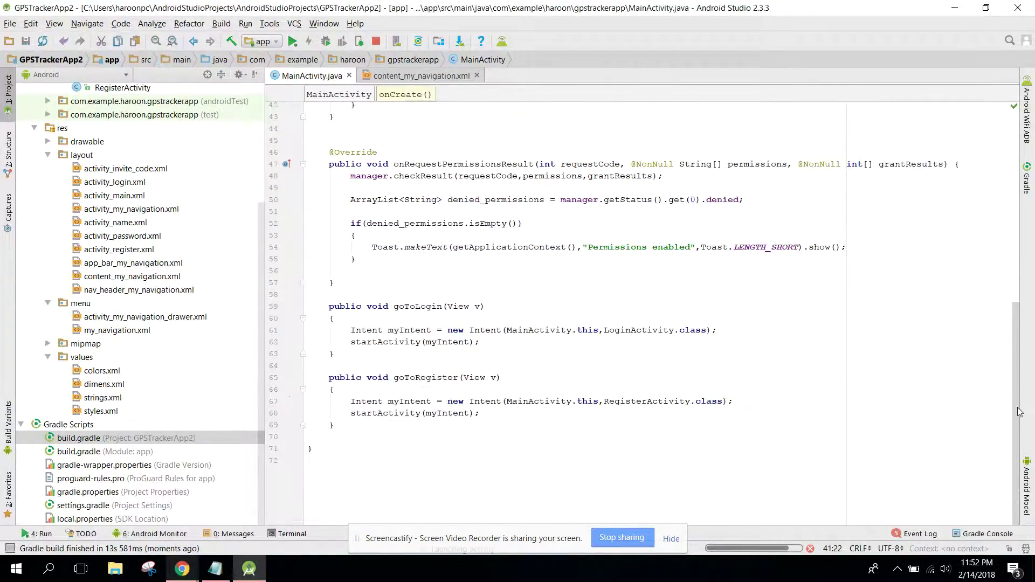
pyautogui.moveTo(1018, 232); pyautogui.dragTo(1019, 192)
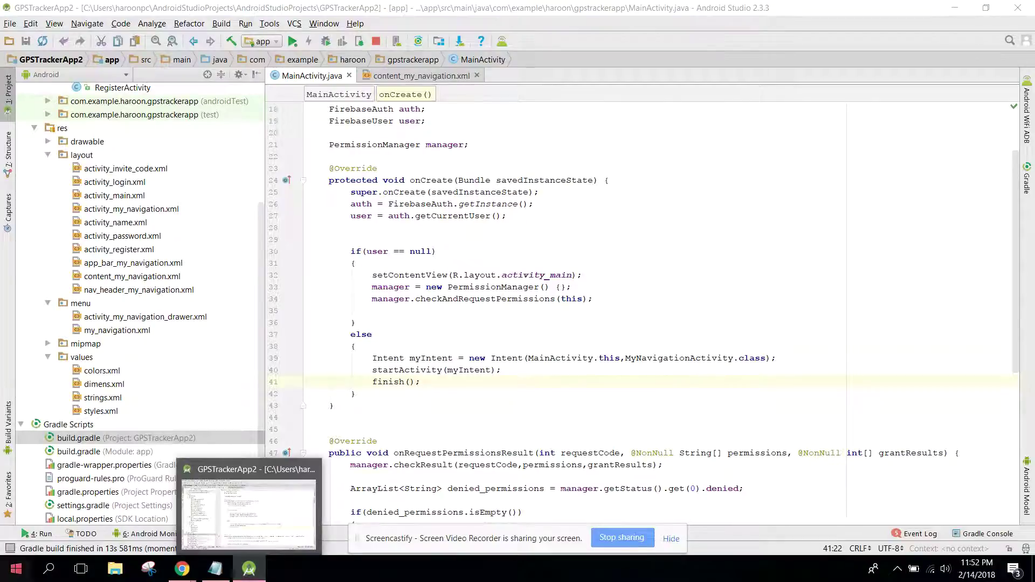
pyautogui.press('super')
pyautogui.write('si')
# Step: Launch SideSync, mirror the phone screen, and sign out of GPS Tracker App
pyautogui.press('Escape')
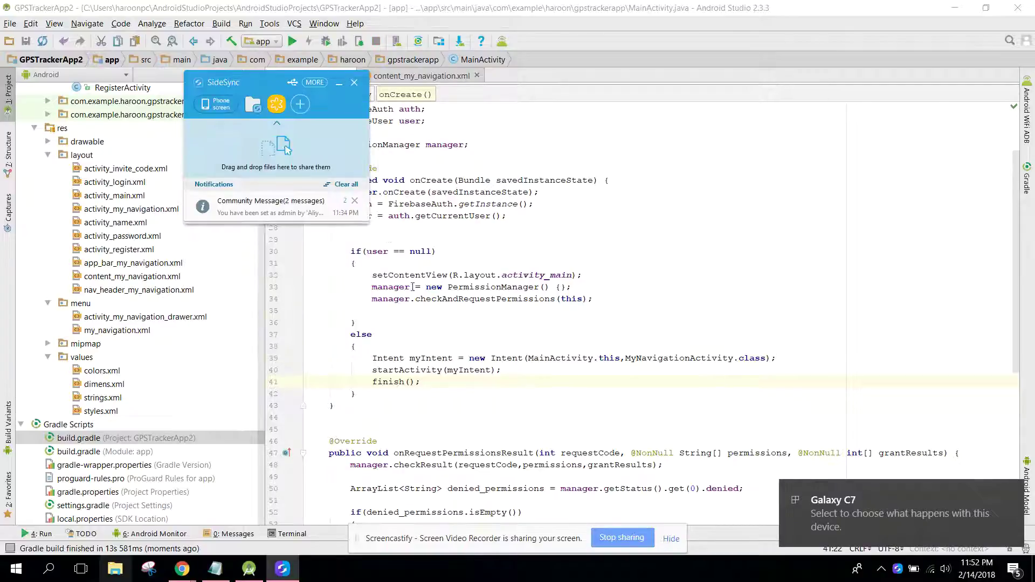
pyautogui.click(215, 104)
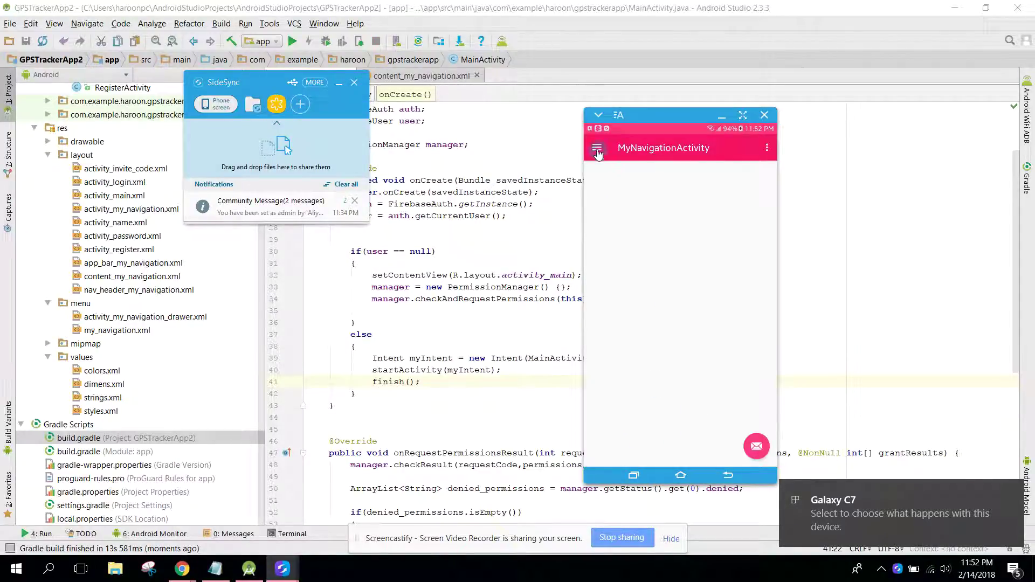
pyautogui.click(599, 148)
pyautogui.click(601, 326)
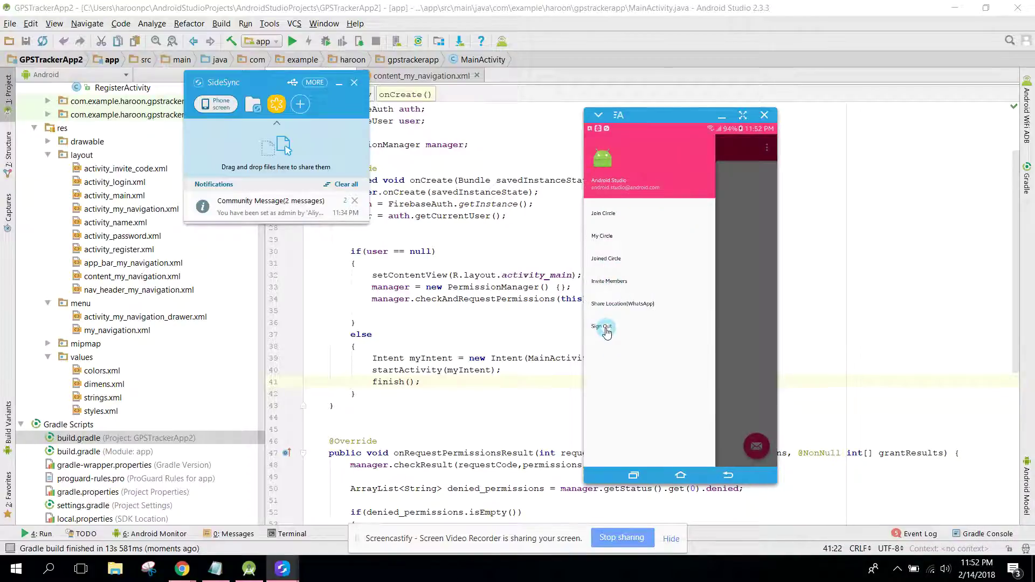
pyautogui.click(728, 475)
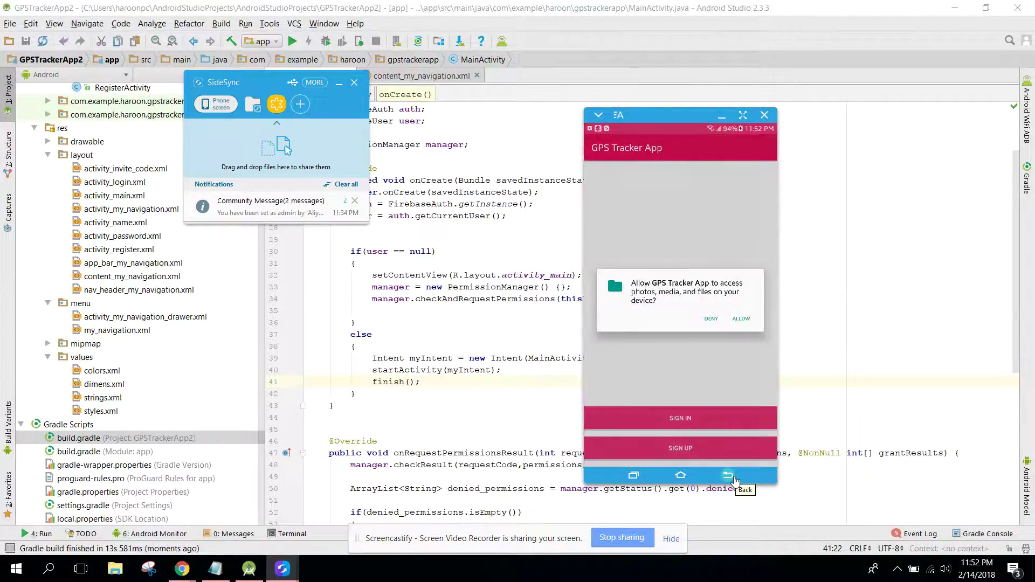
# Step: Allow the storage permission prompt so the 'Permissions enabled' toast appears
pyautogui.click(637, 313)
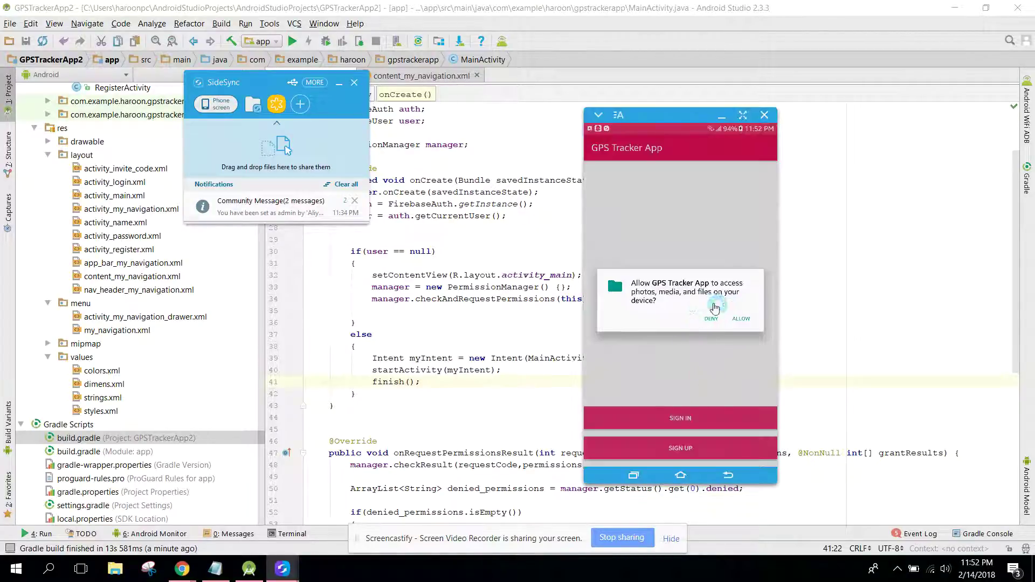
pyautogui.click(740, 317)
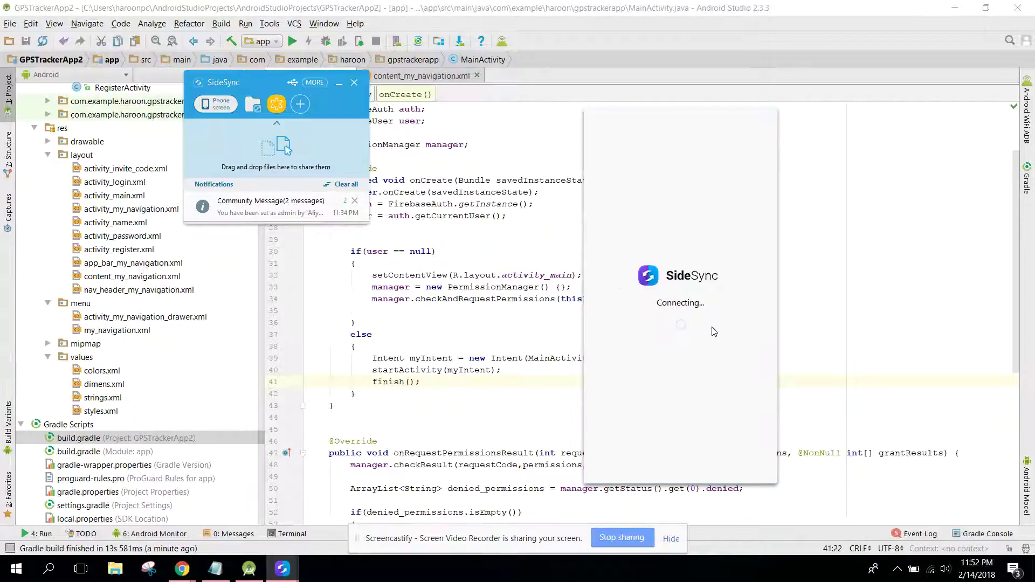
pyautogui.click(739, 322)
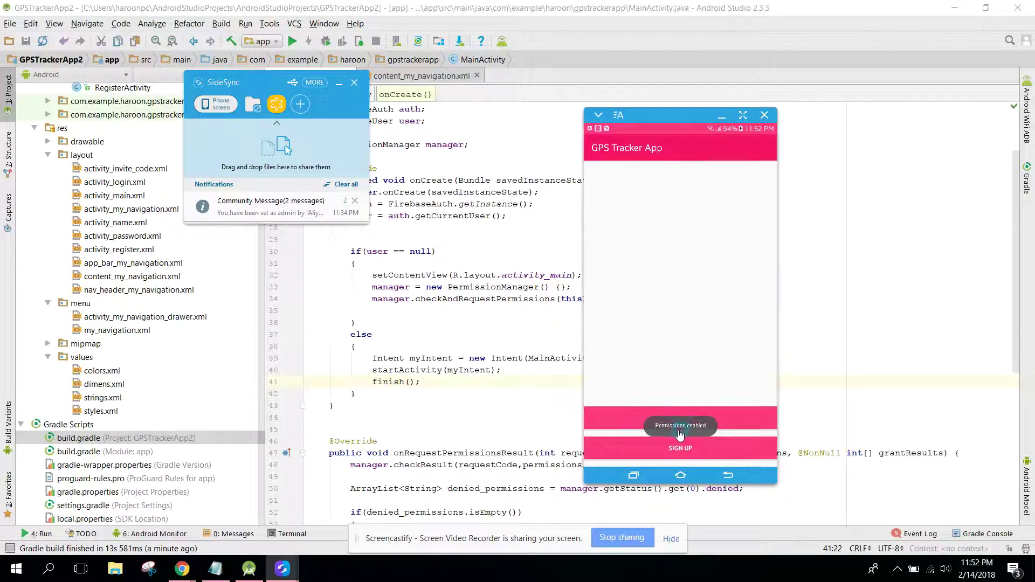
pyautogui.click(733, 454)
pyautogui.click(699, 459)
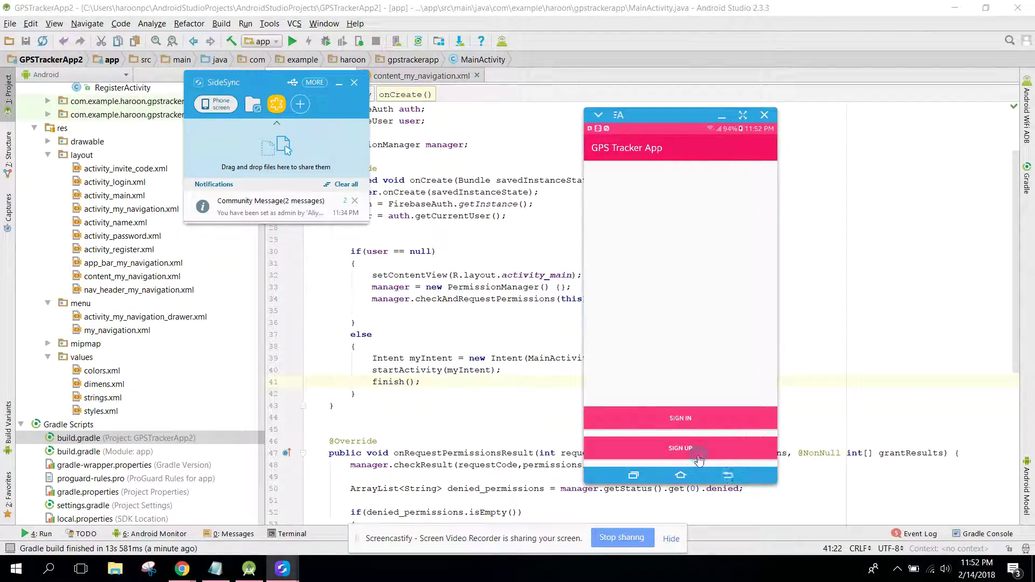